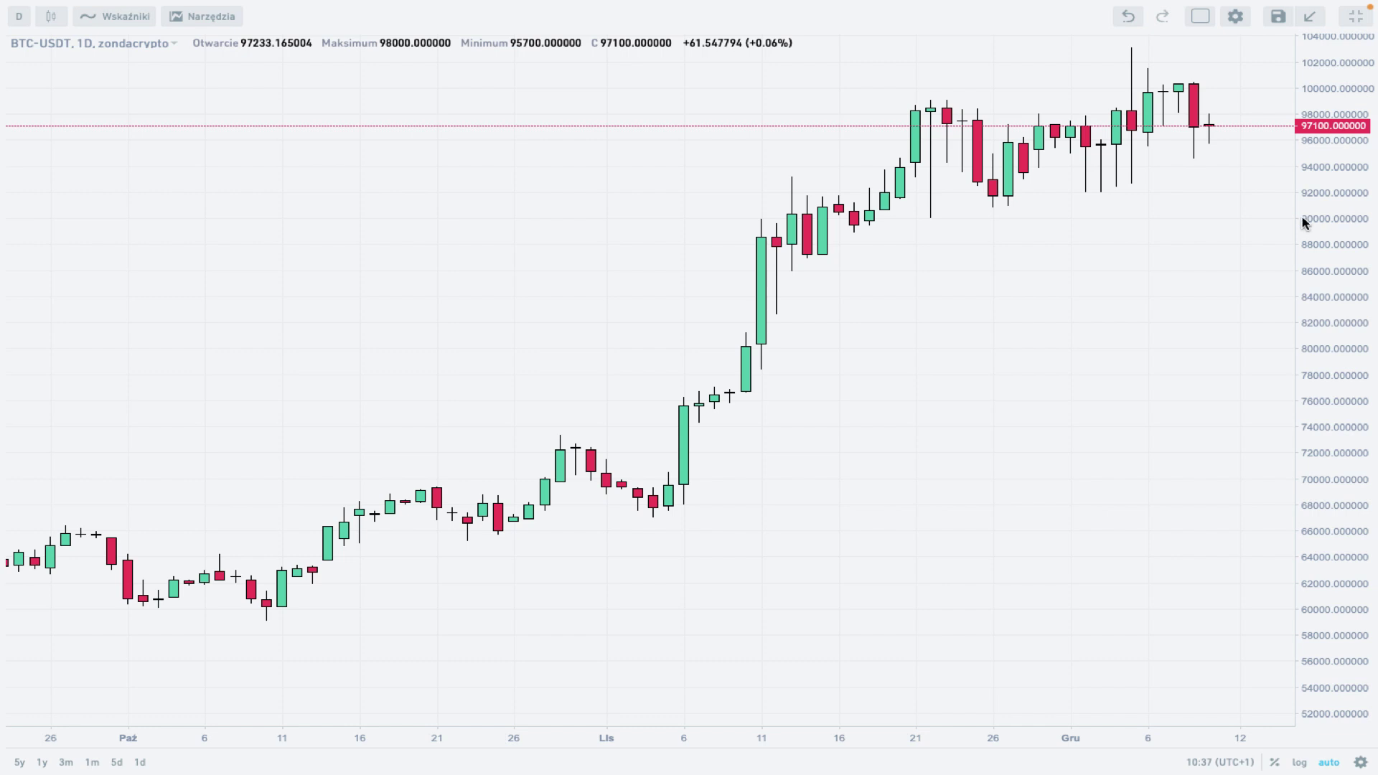
With magnet snapping on, place a horizontal ray from the high of the 5 December 2024 candle and colour it red
left_click_drag(899, 308, 751, 338)
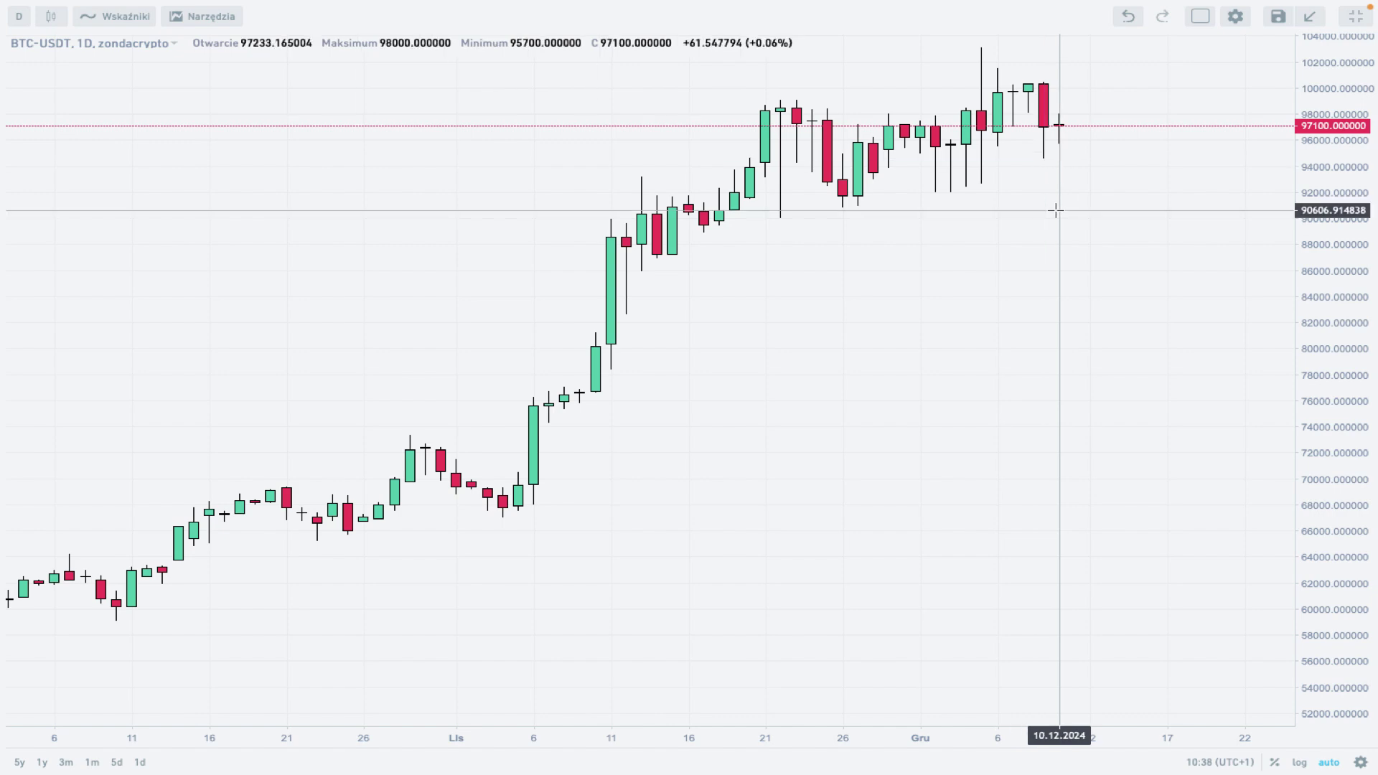
scroll(1058, 230, "right", 1)
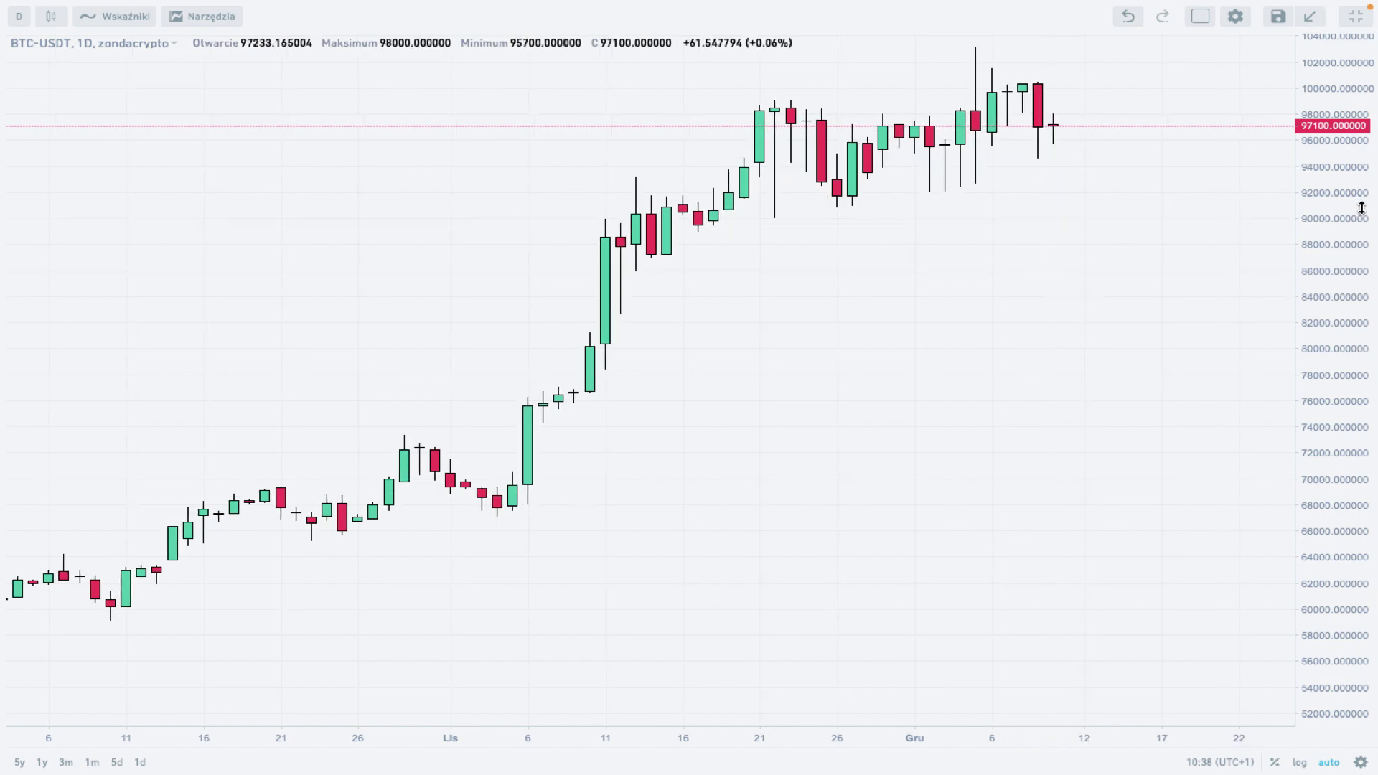
left_click_drag(1123, 222, 1034, 291)
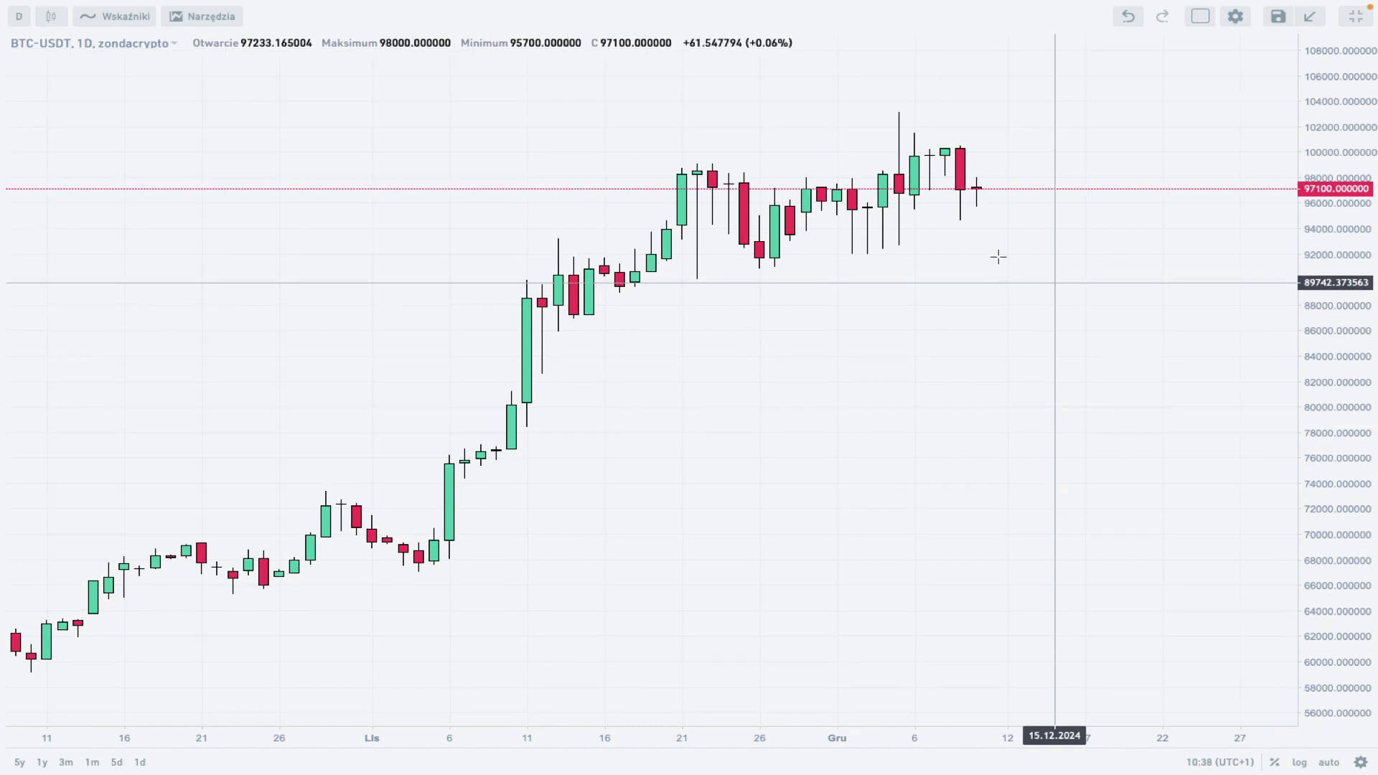
left_click(196, 18)
left_click(40, 46)
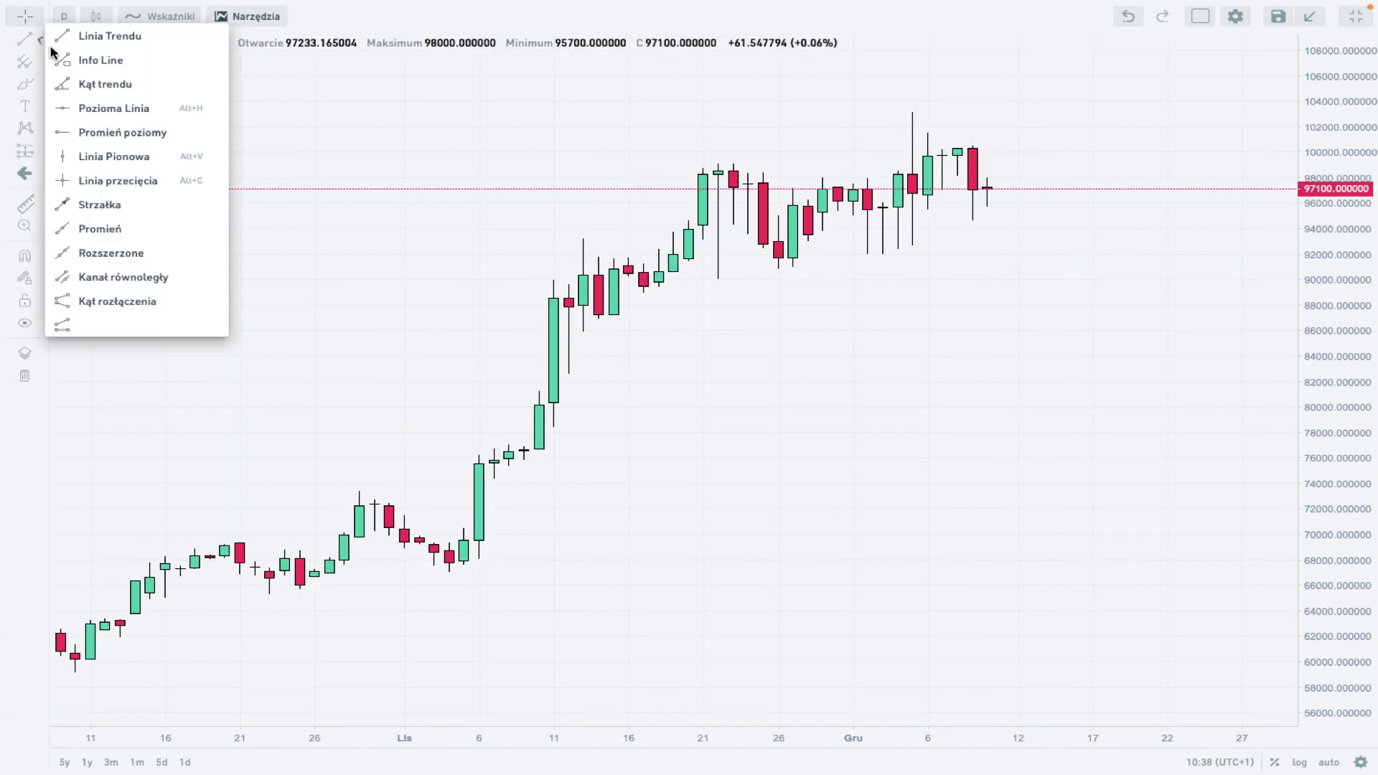
left_click(38, 43)
left_click(38, 44)
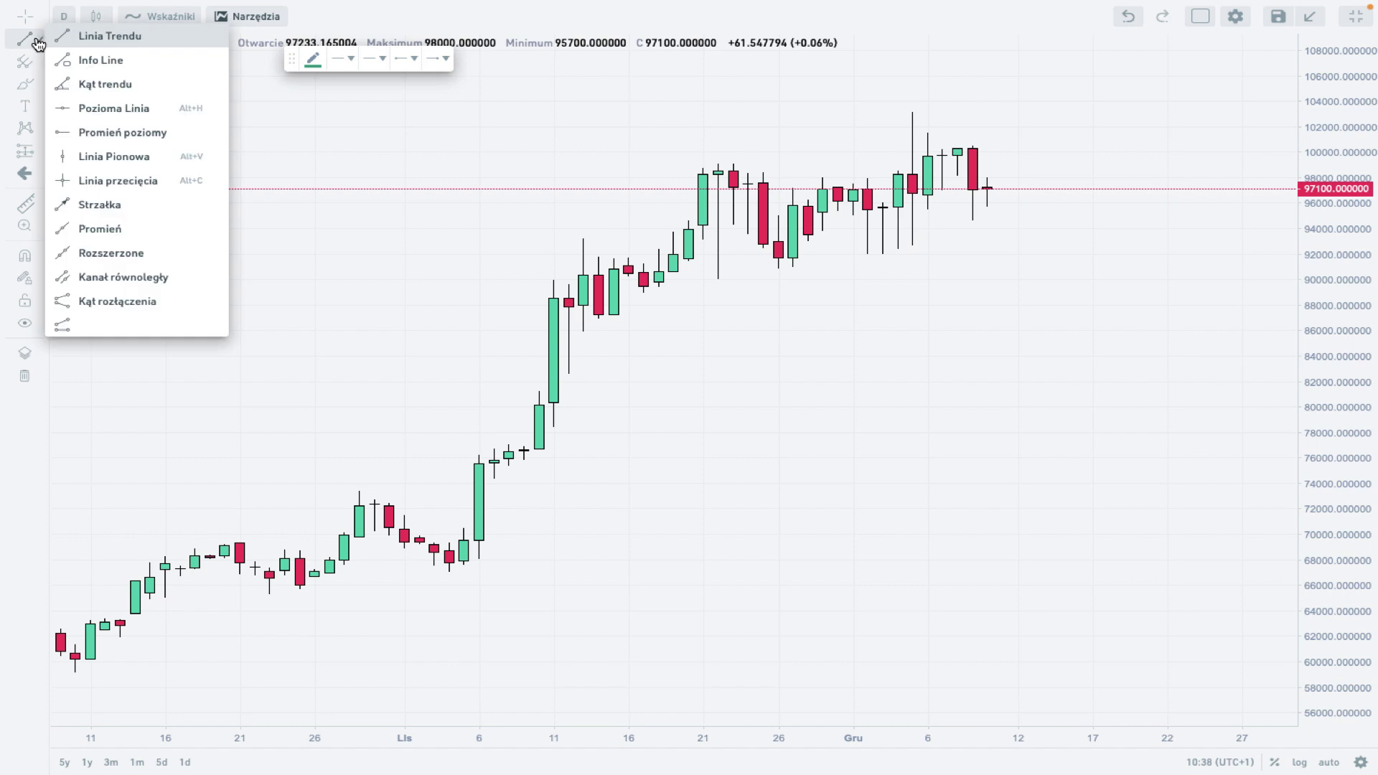
left_click(66, 109)
left_click(29, 252)
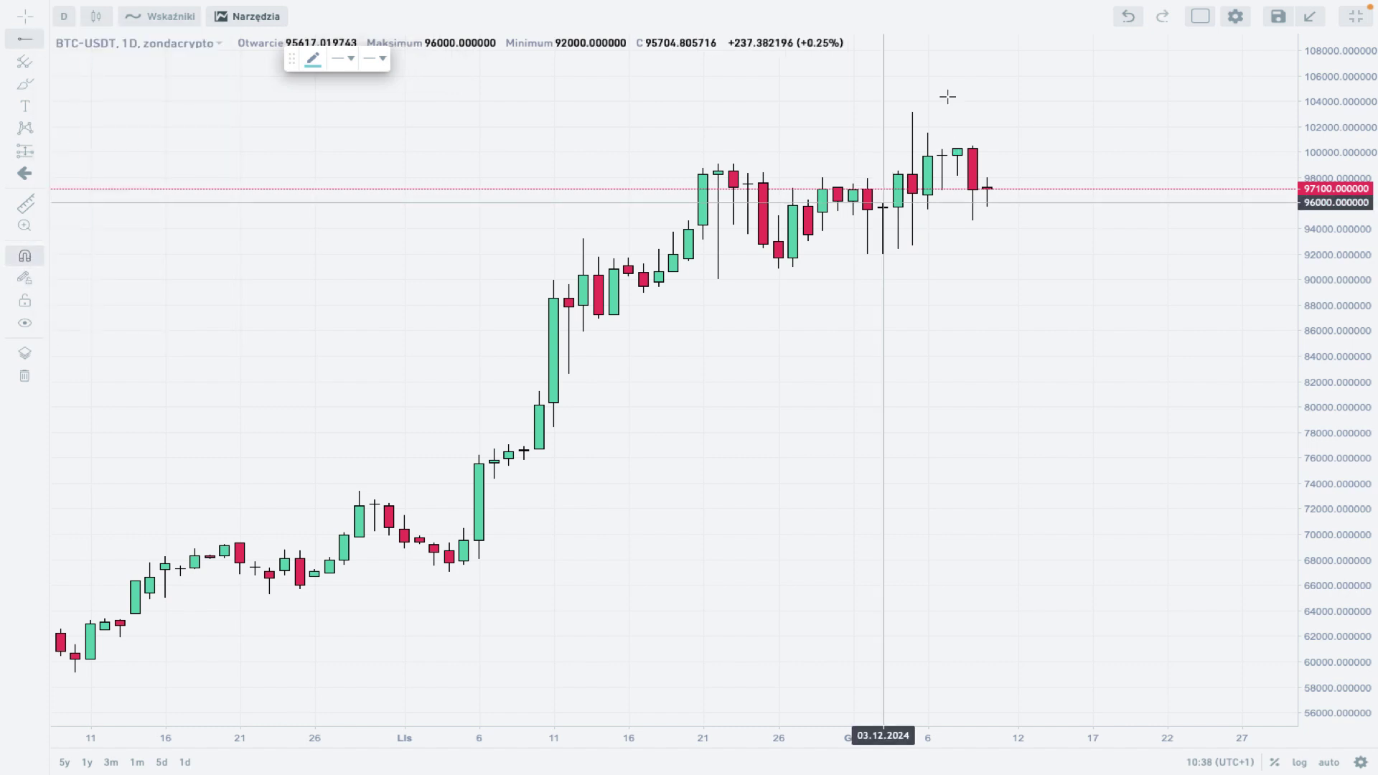
left_click(913, 111)
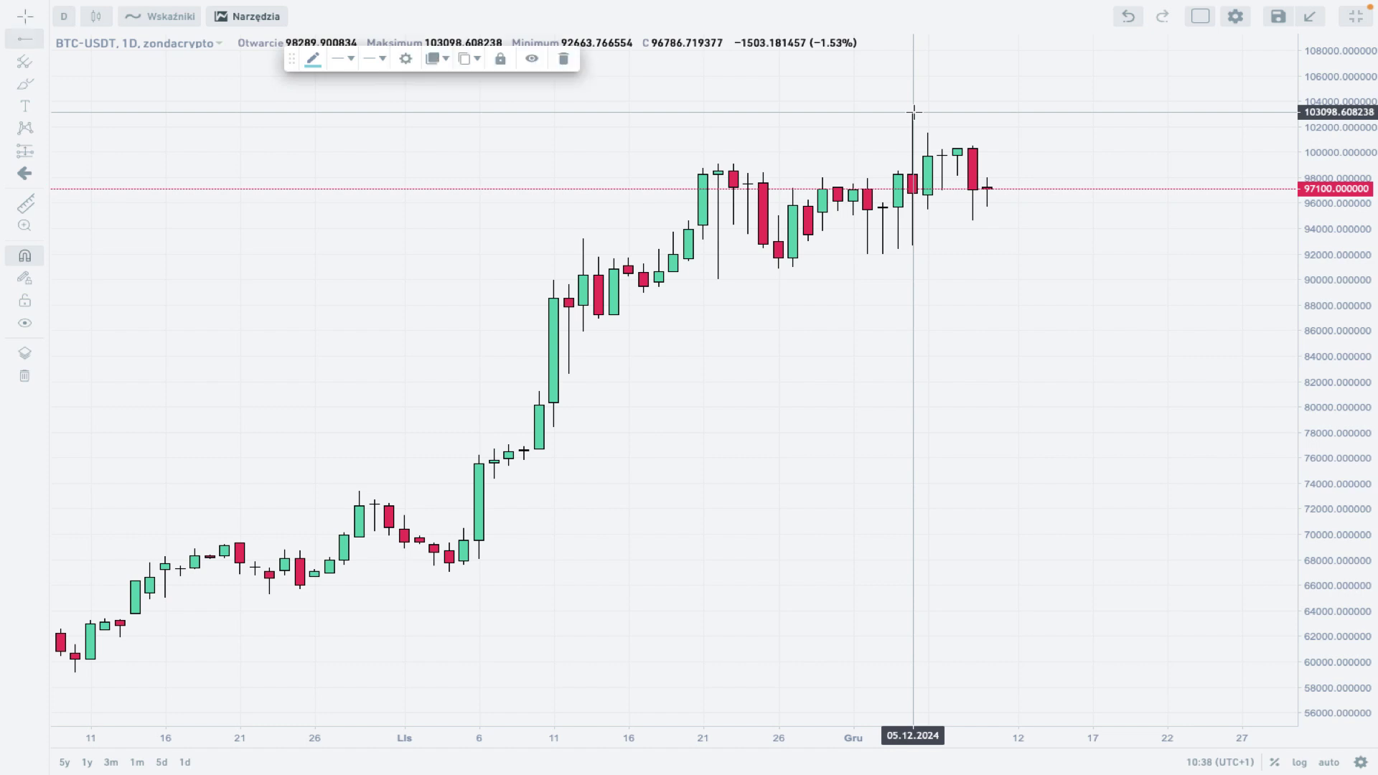
left_click(316, 64)
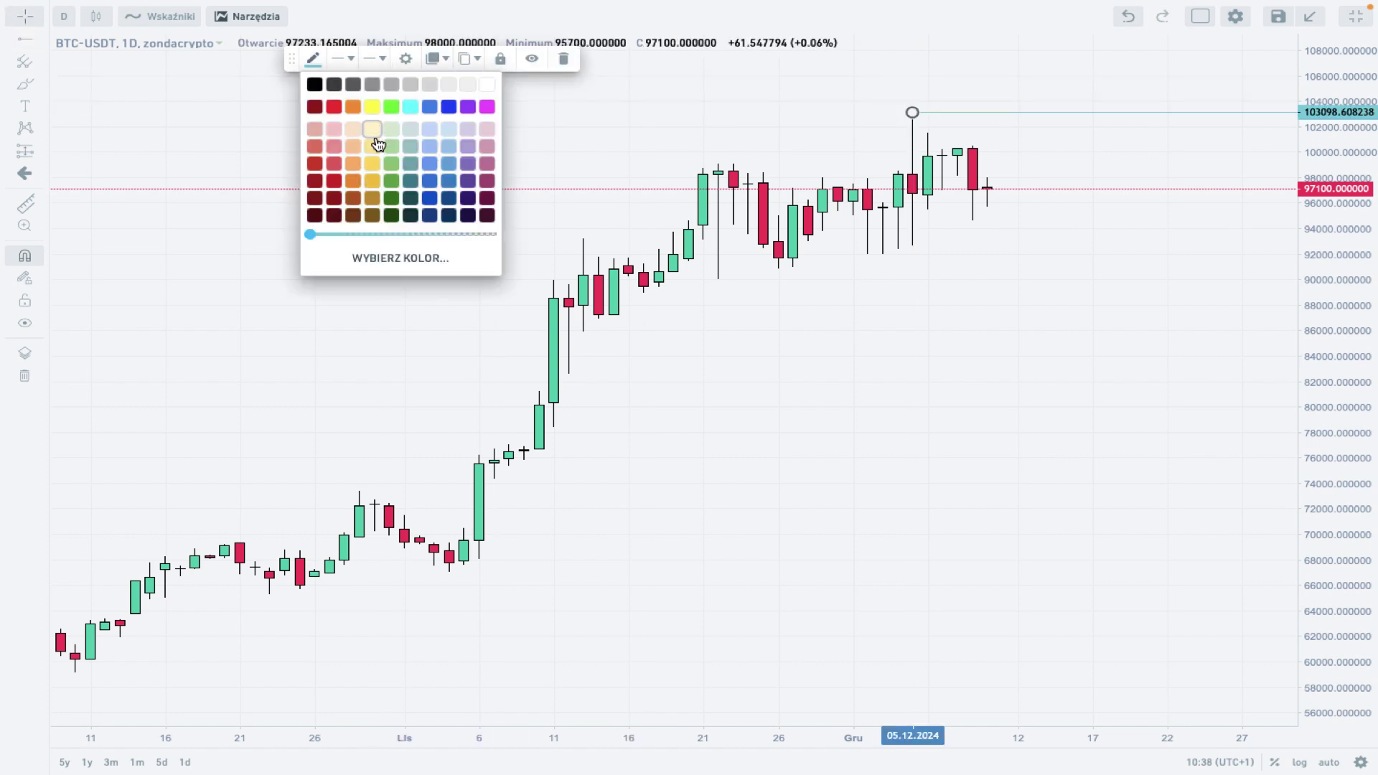
left_click(334, 106)
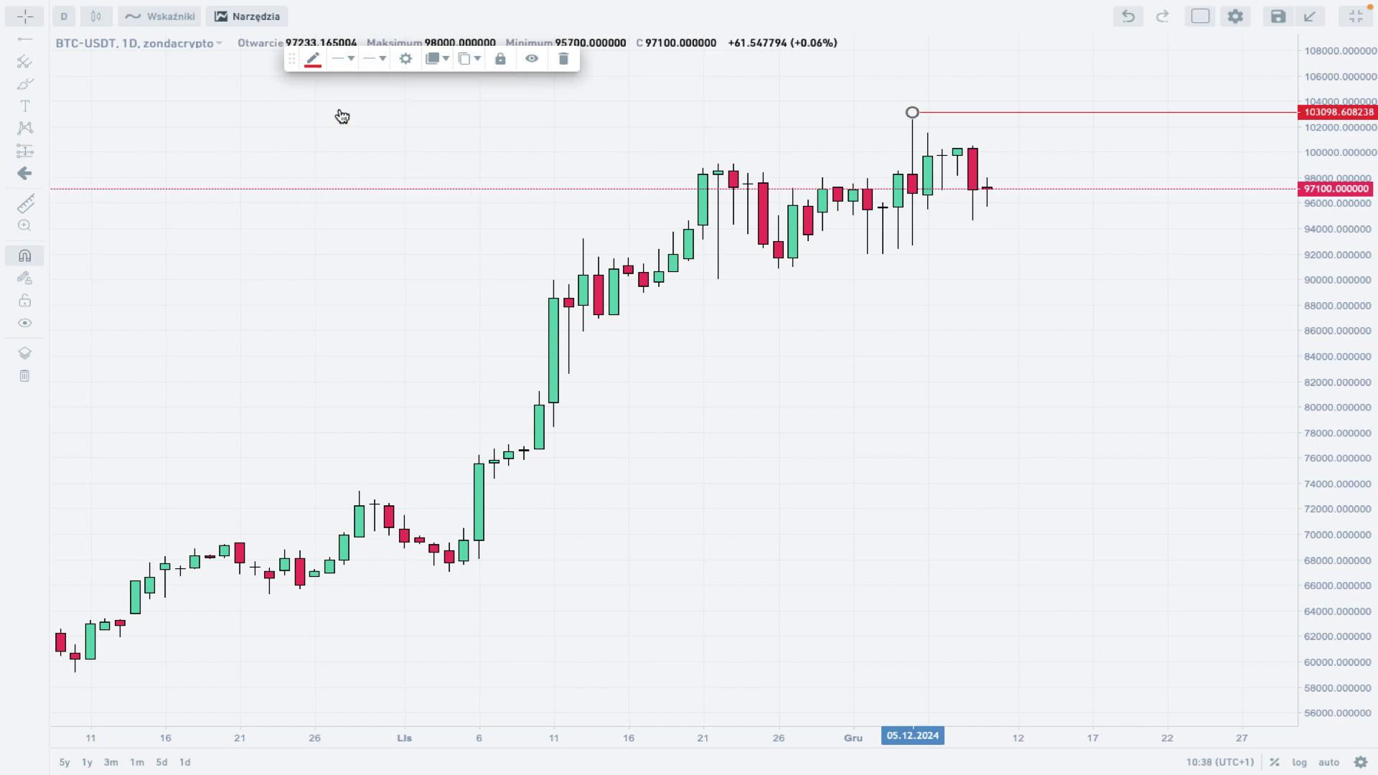
Duplicate the red ray and place the copy at the low of the 5 December candle, coloured dark green
left_click(467, 59)
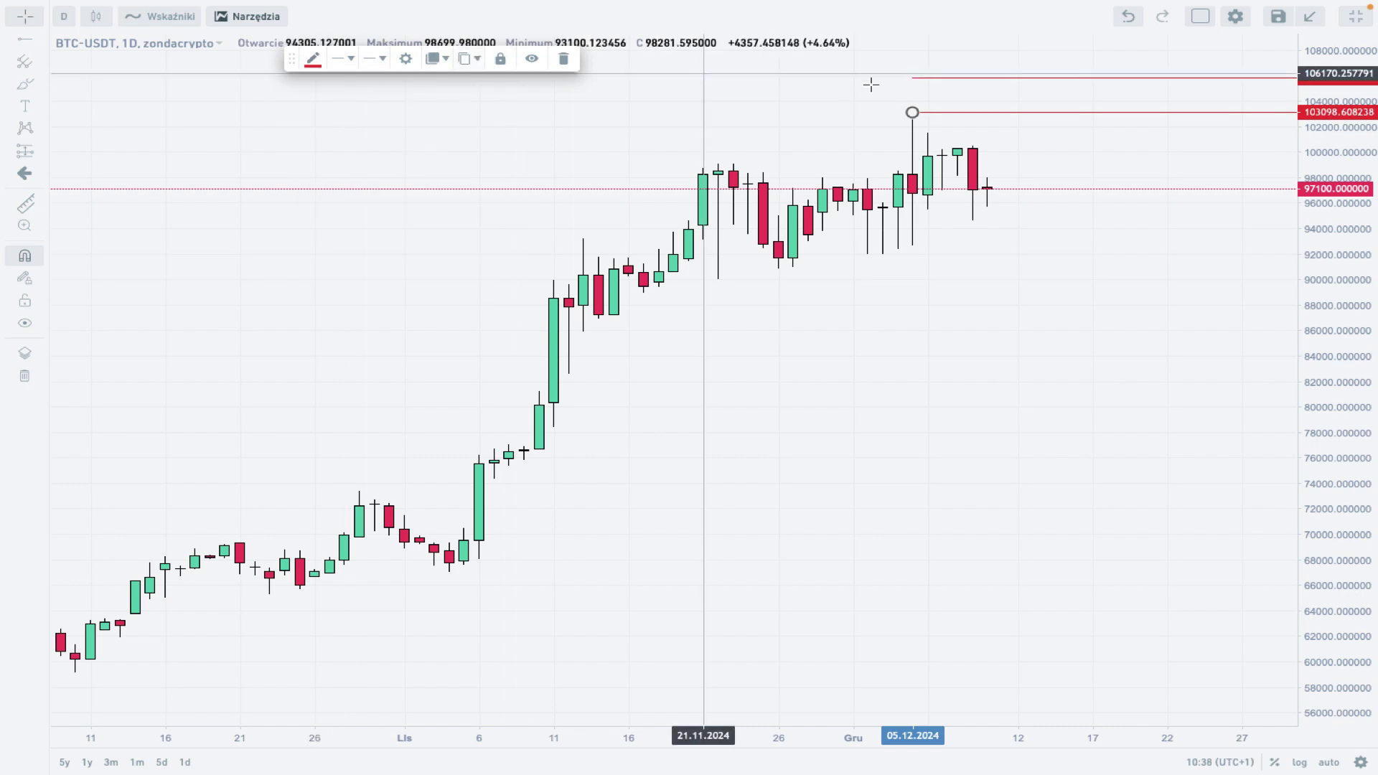
left_click(928, 242)
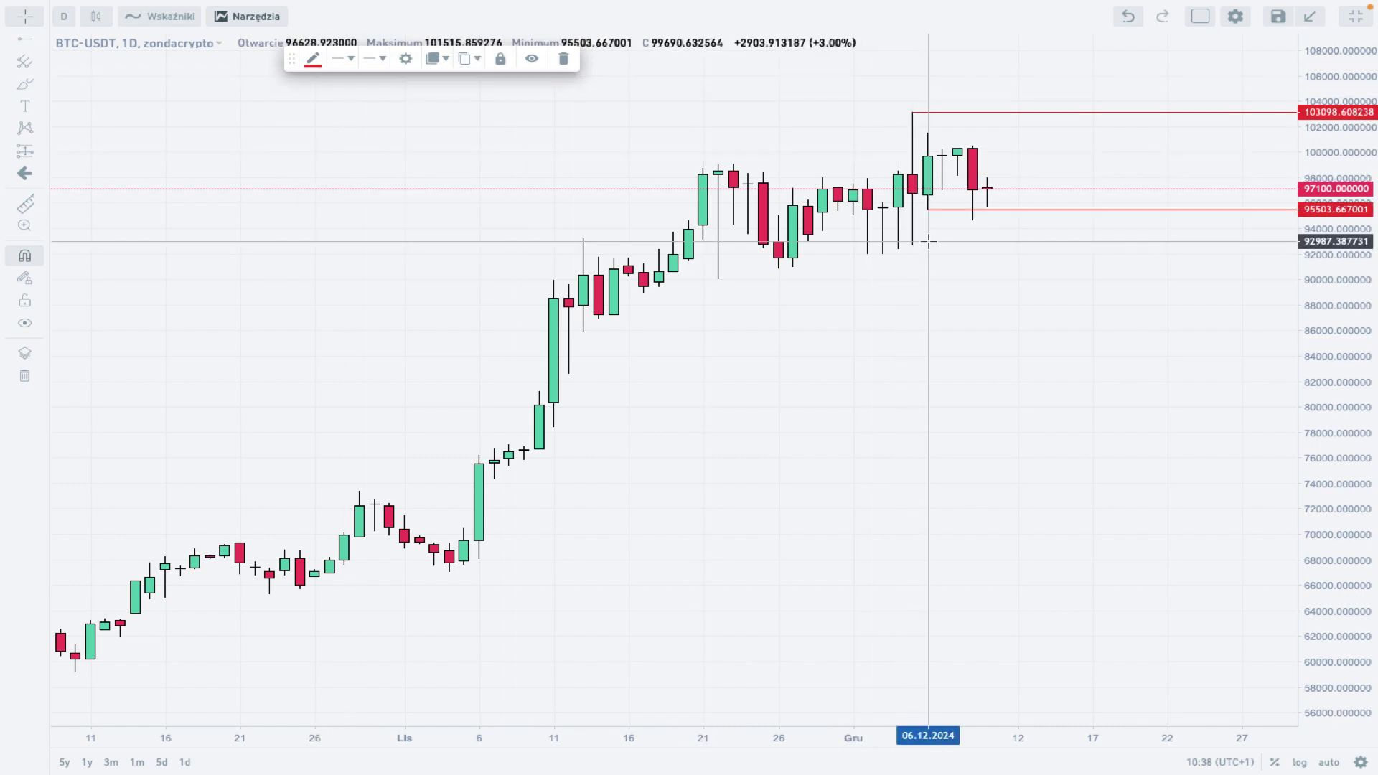
left_click(912, 245)
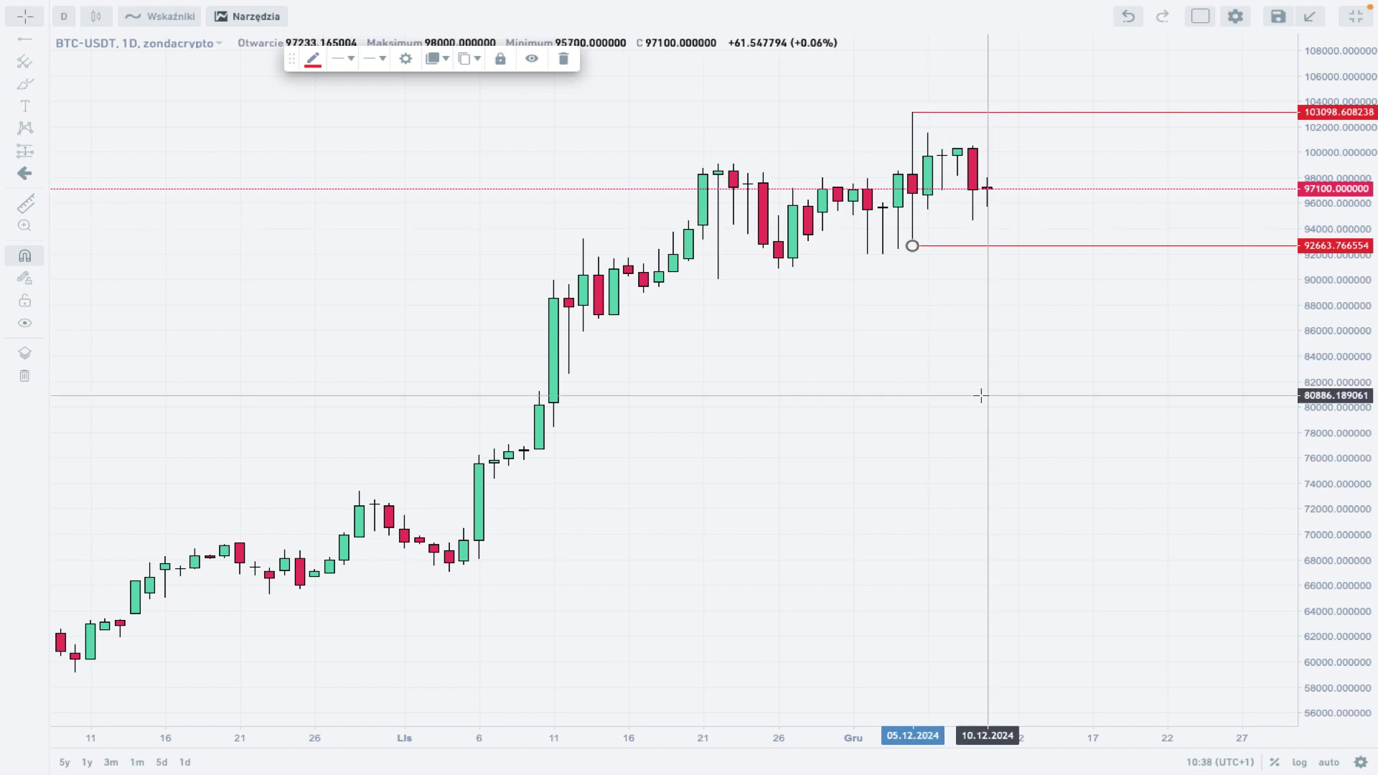
left_click(312, 59)
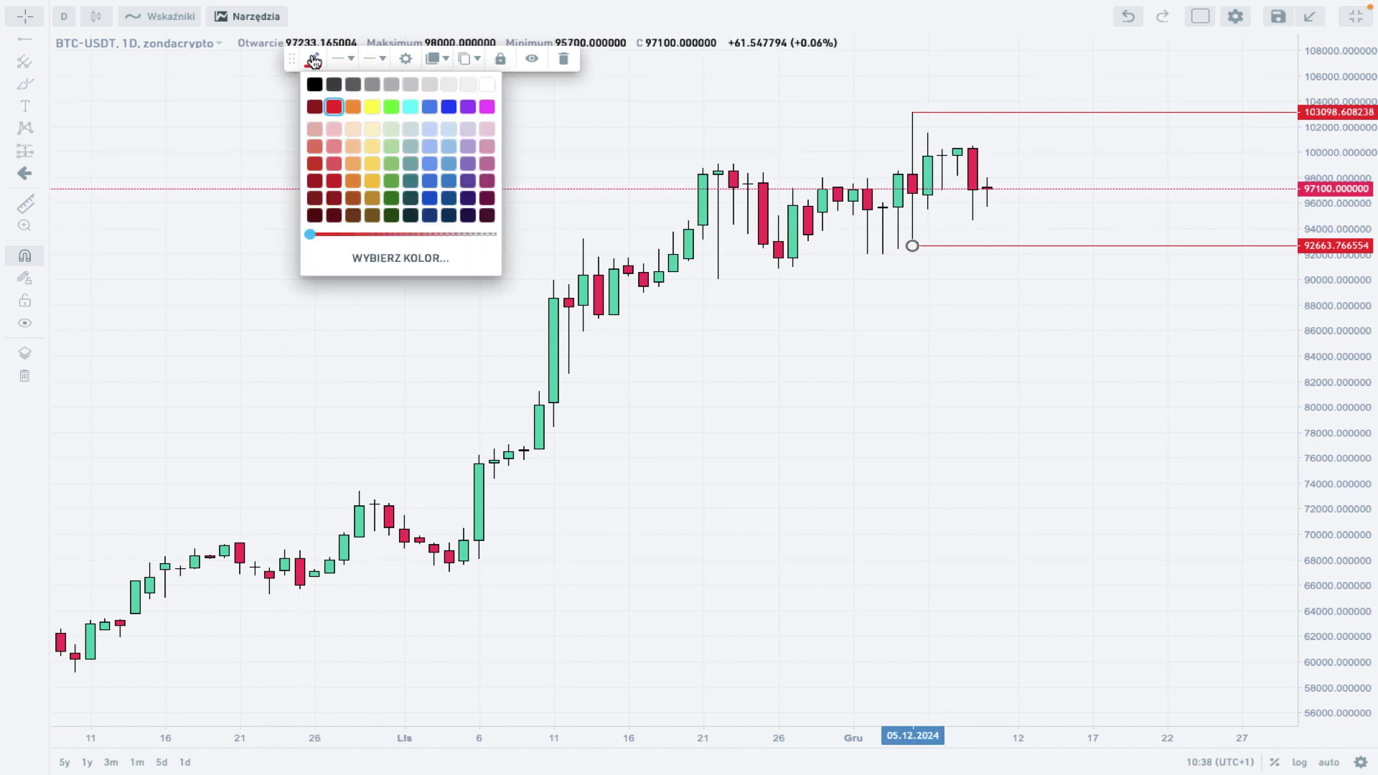
left_click(395, 218)
left_click(897, 332)
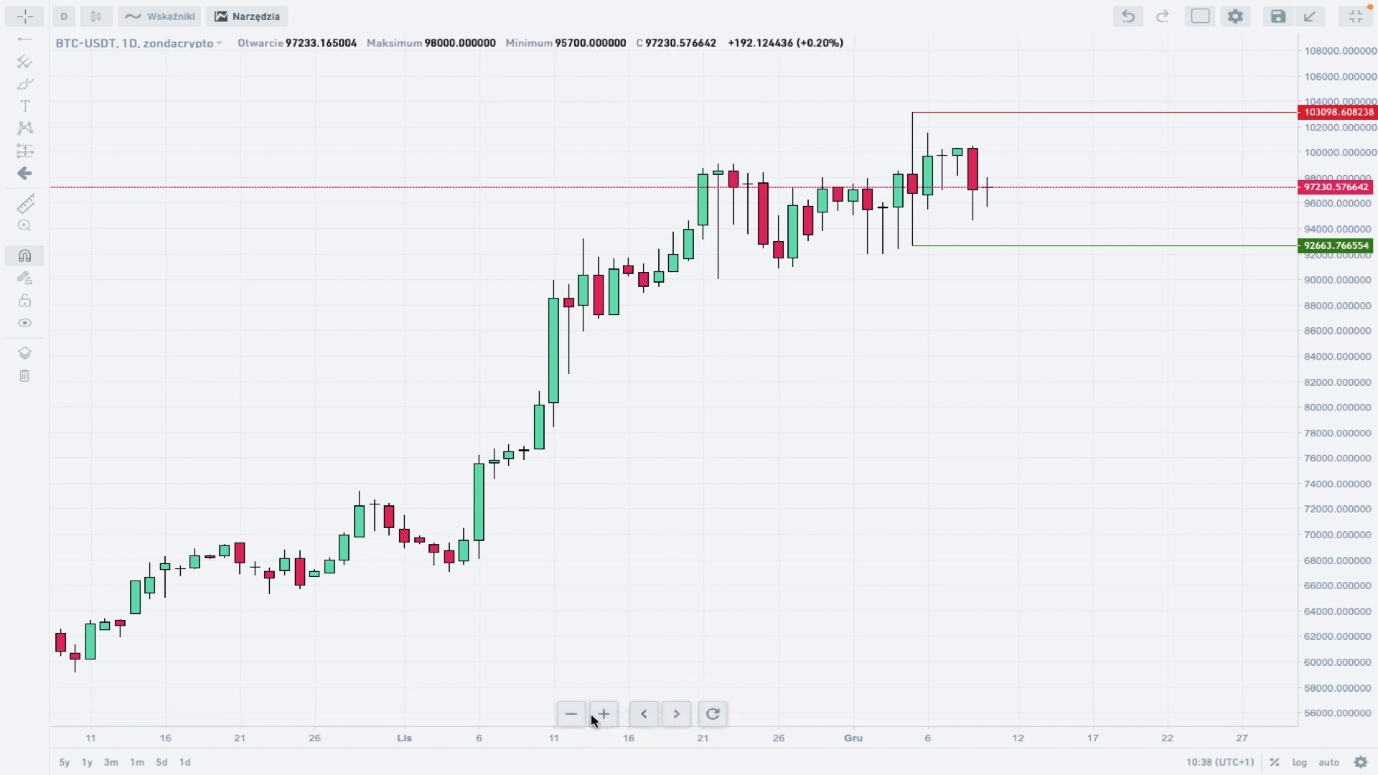
Examine the December candles between the red and green rays at a closer zoom, including the 5 December candle's high and low
left_click(605, 714)
left_click_drag(1342, 493, 1341, 323)
left_click_drag(1021, 320, 1063, 465)
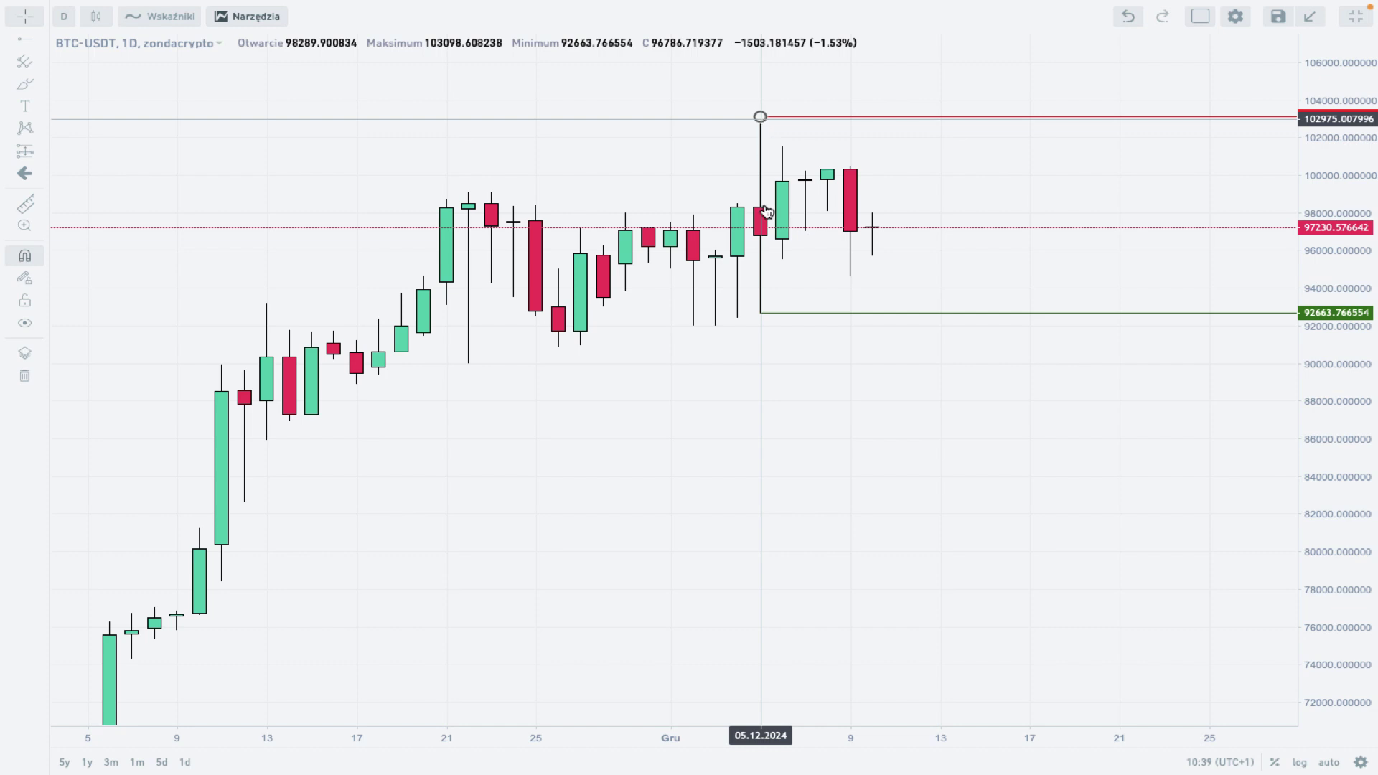
left_click_drag(763, 316, 762, 315)
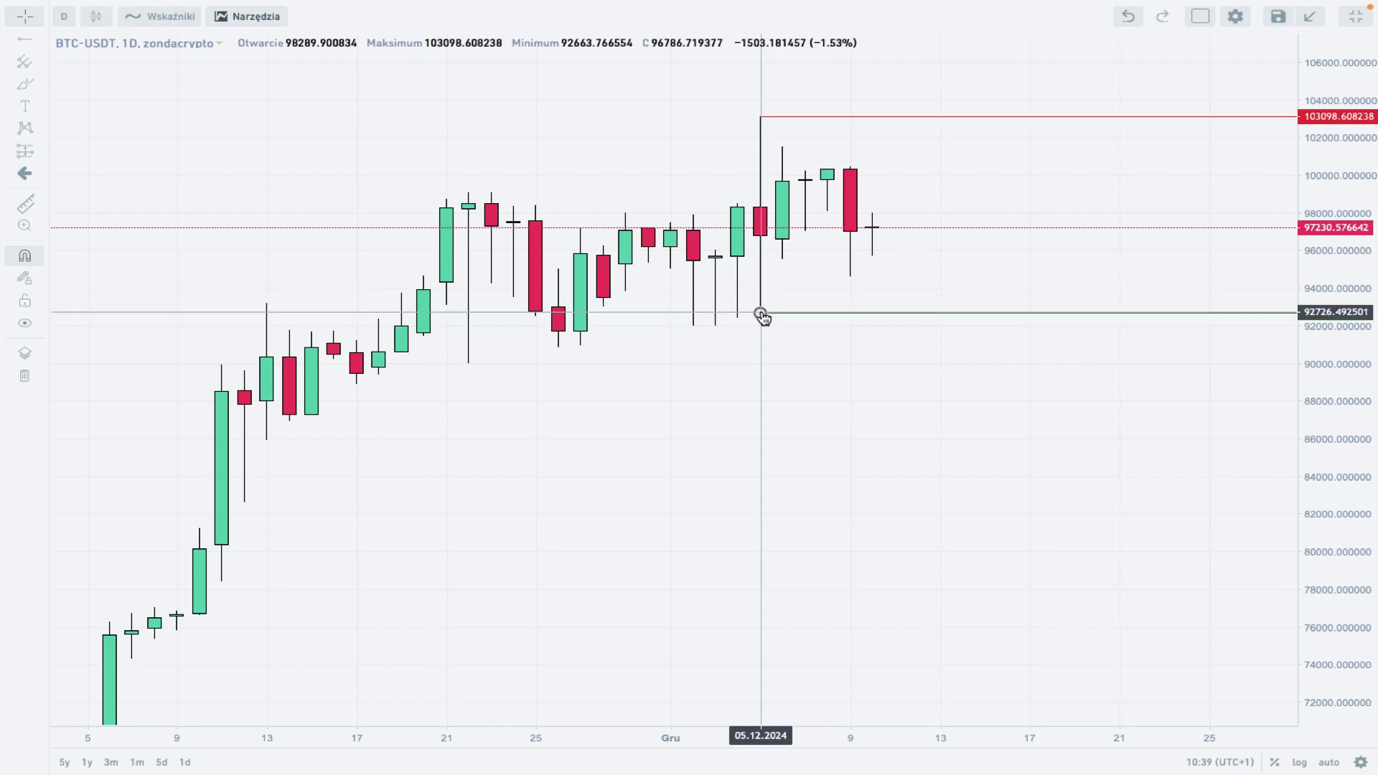
left_click_drag(762, 316, 763, 315)
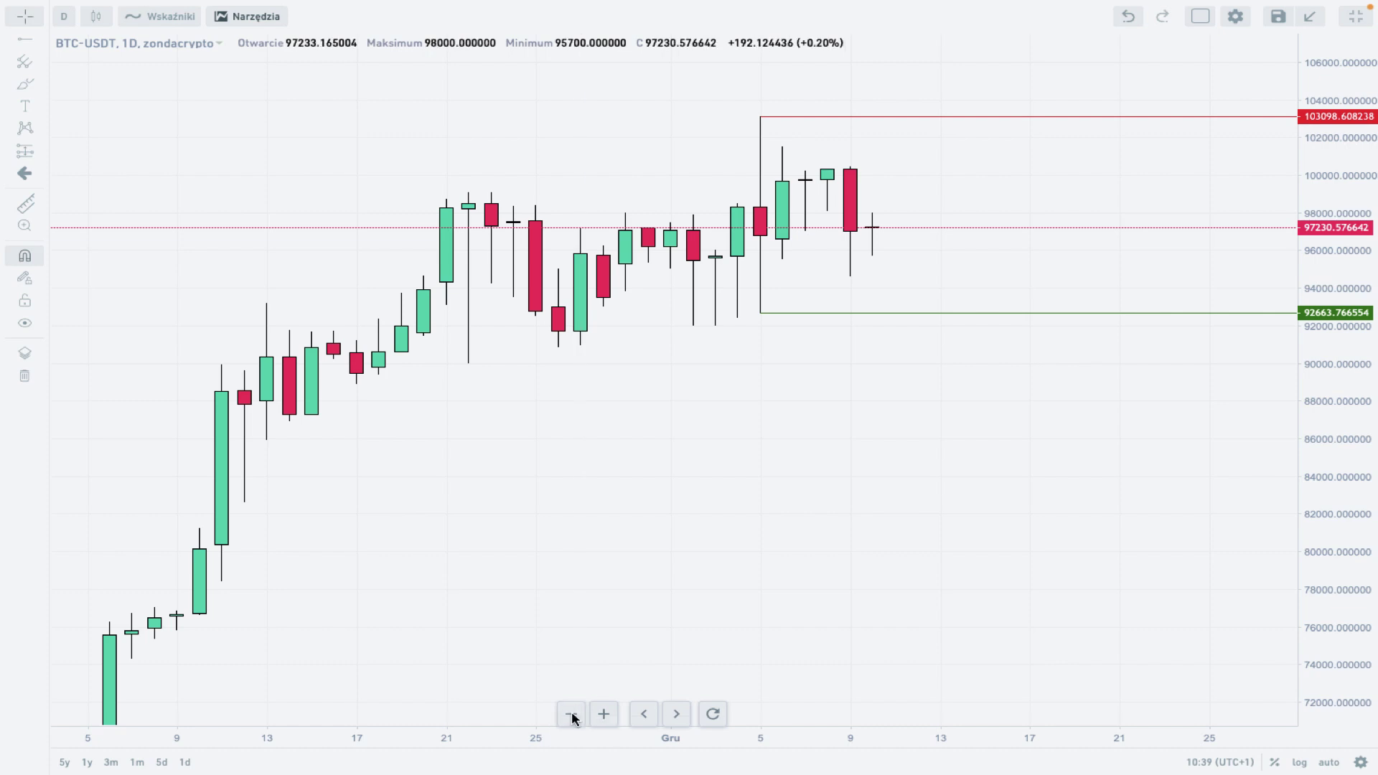
left_click(572, 715)
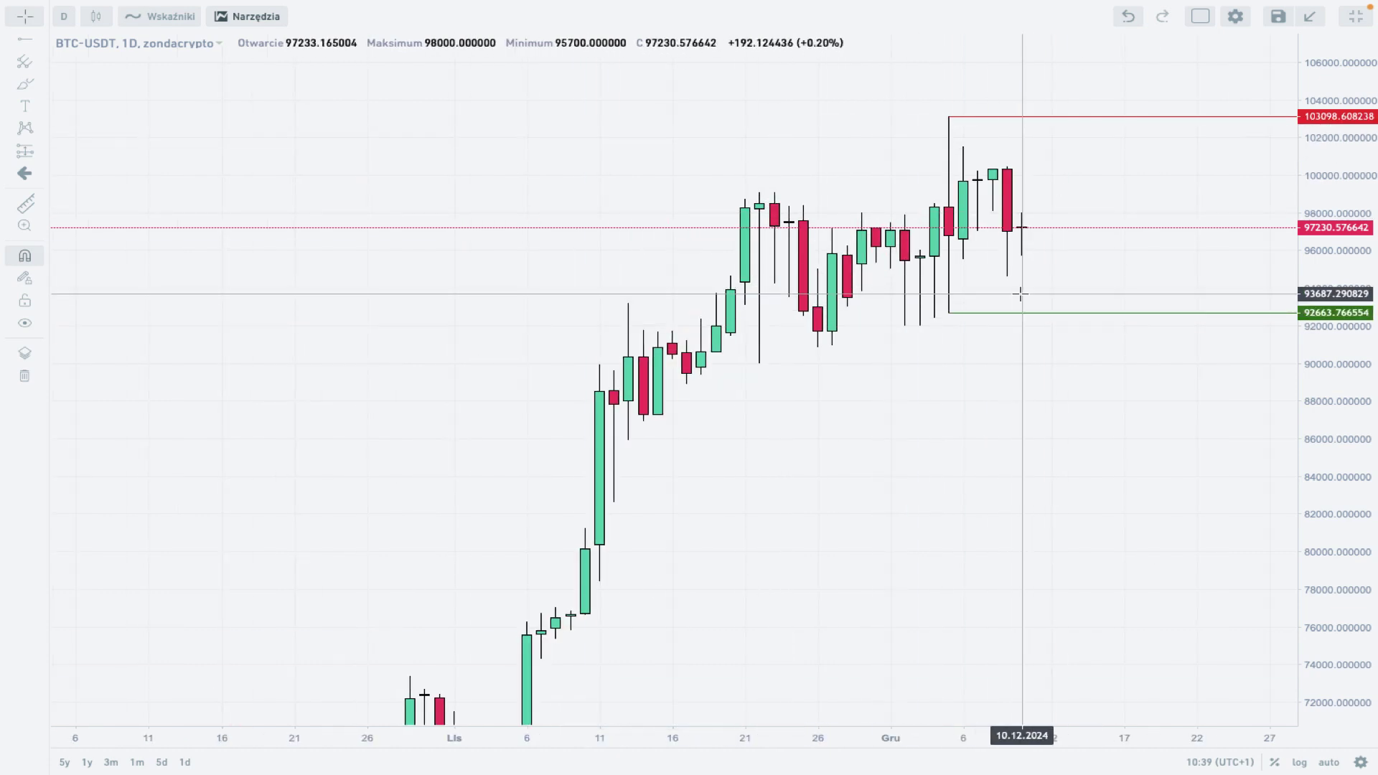
left_click_drag(851, 396, 840, 326)
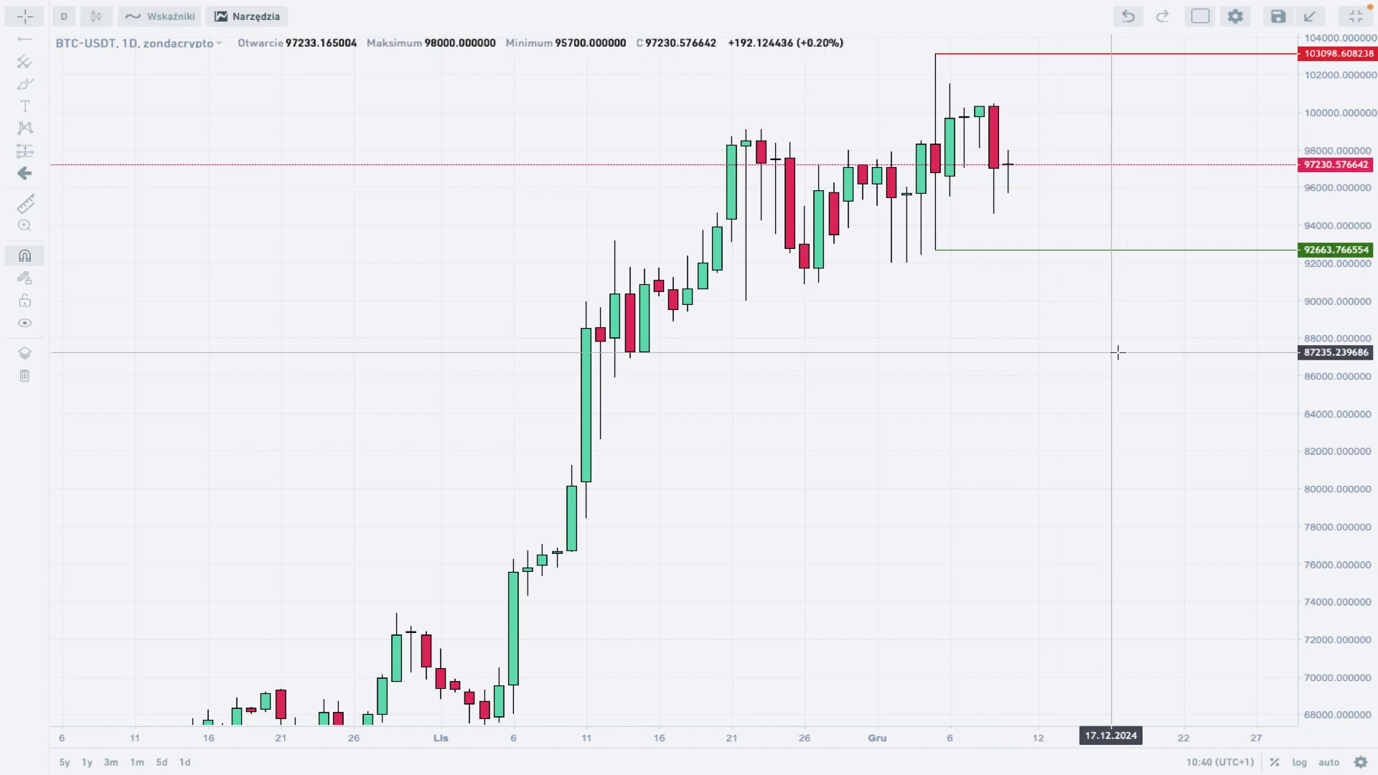
Draw a rising trend line from the 22 November low at 90000 along the lows to about 95650 on 20 December
left_click(40, 39)
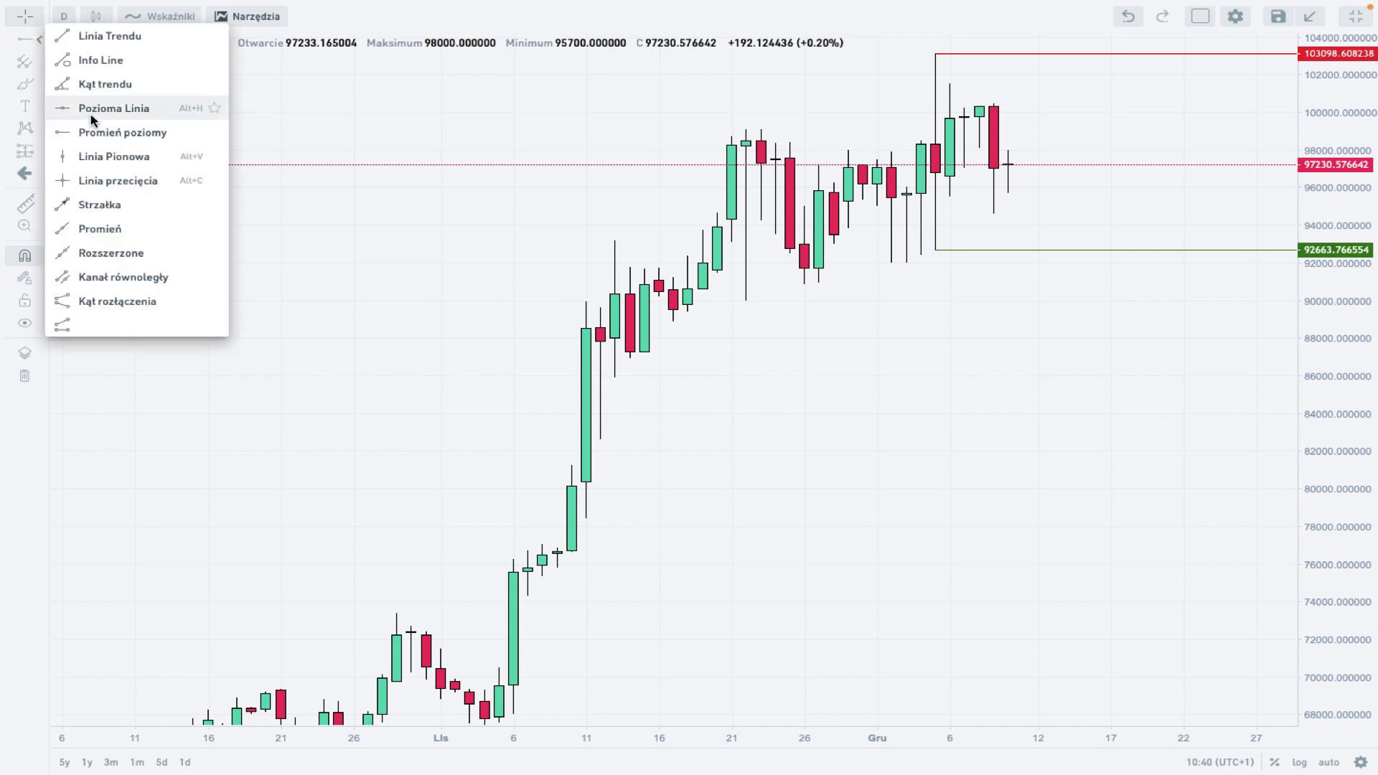
left_click(91, 109)
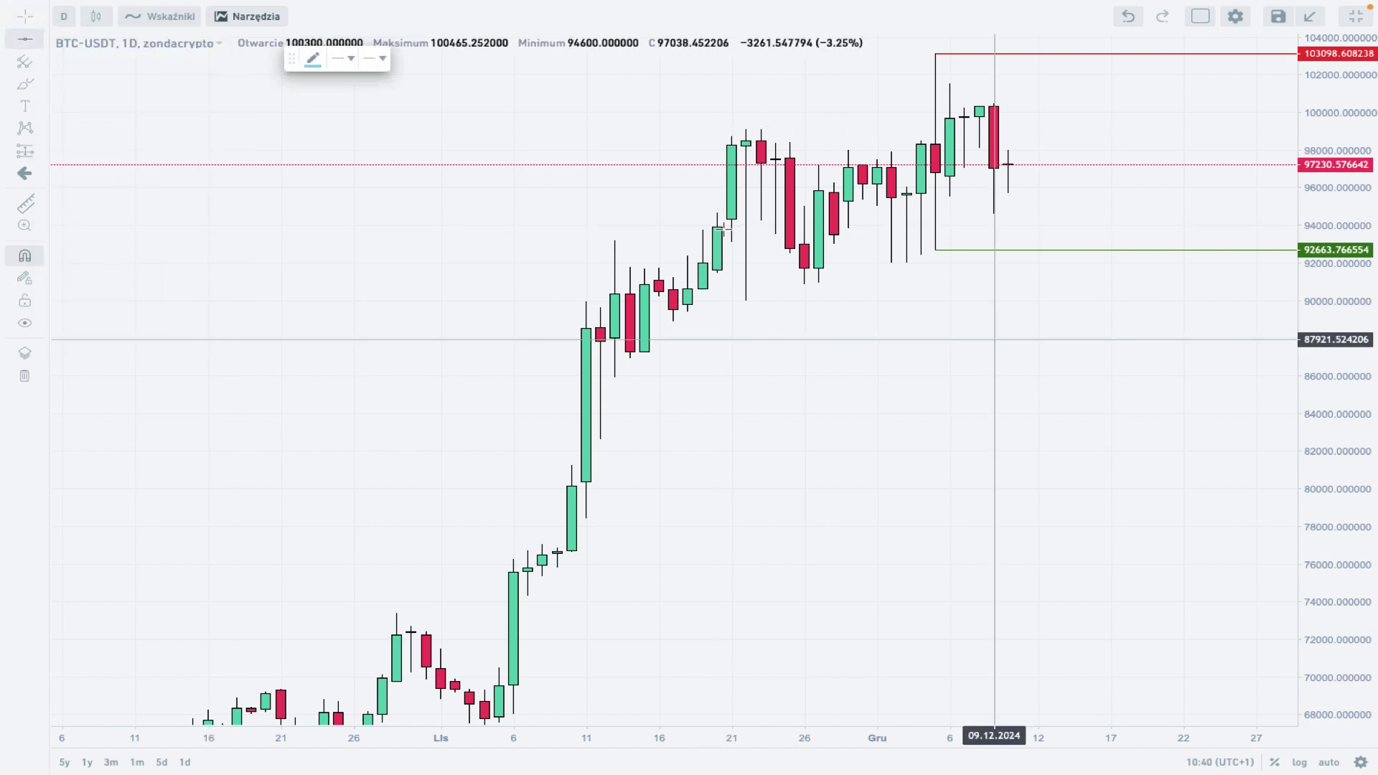
left_click(35, 45)
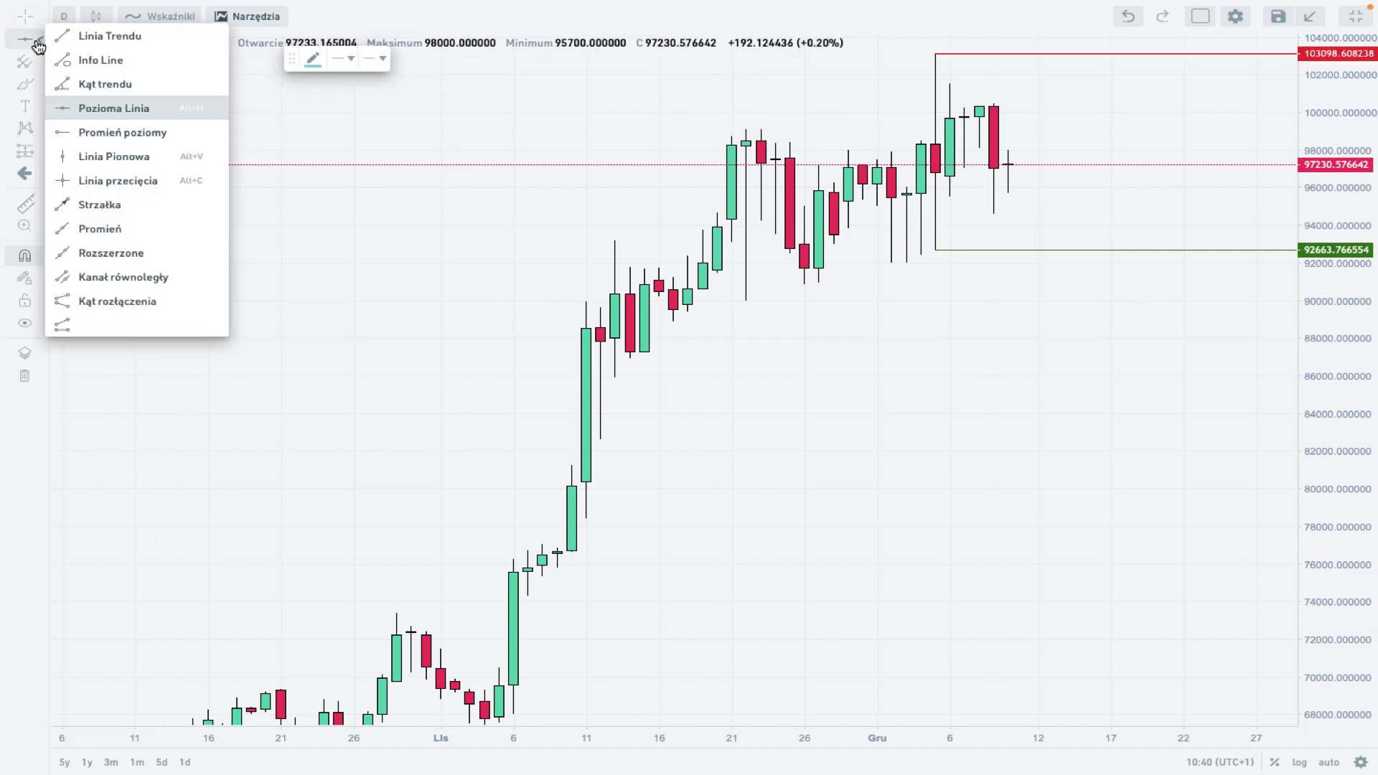
left_click(101, 36)
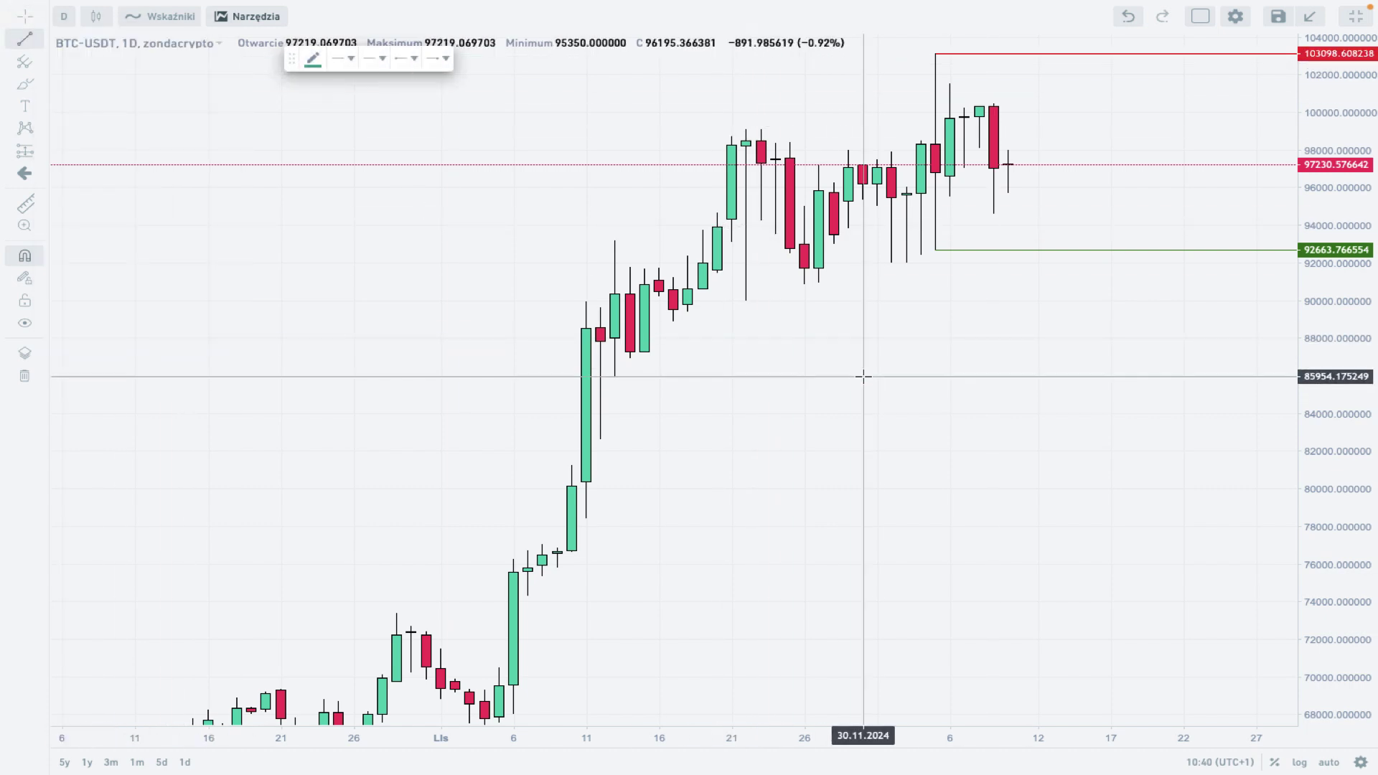
left_click(746, 300)
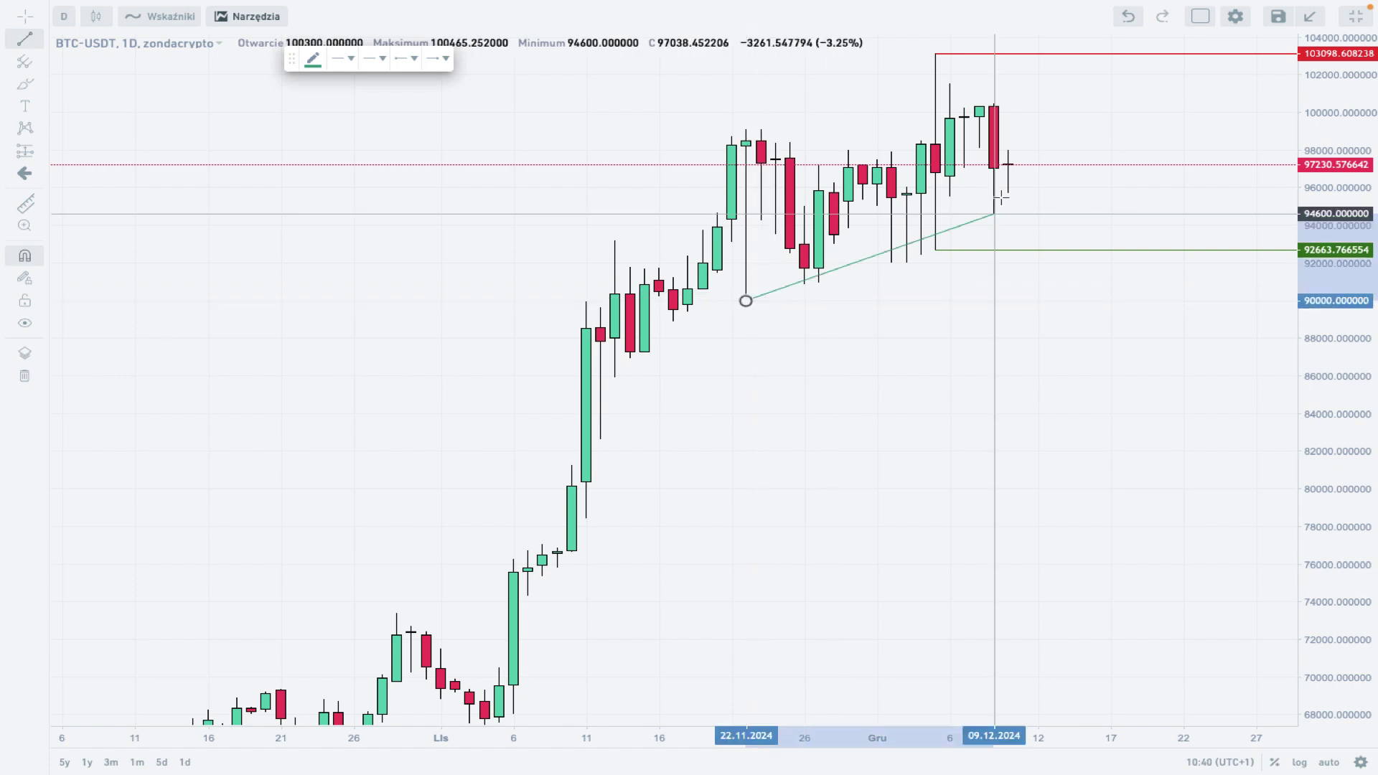
left_click(1148, 194)
Make the rising trend line thick and orange
left_click(345, 59)
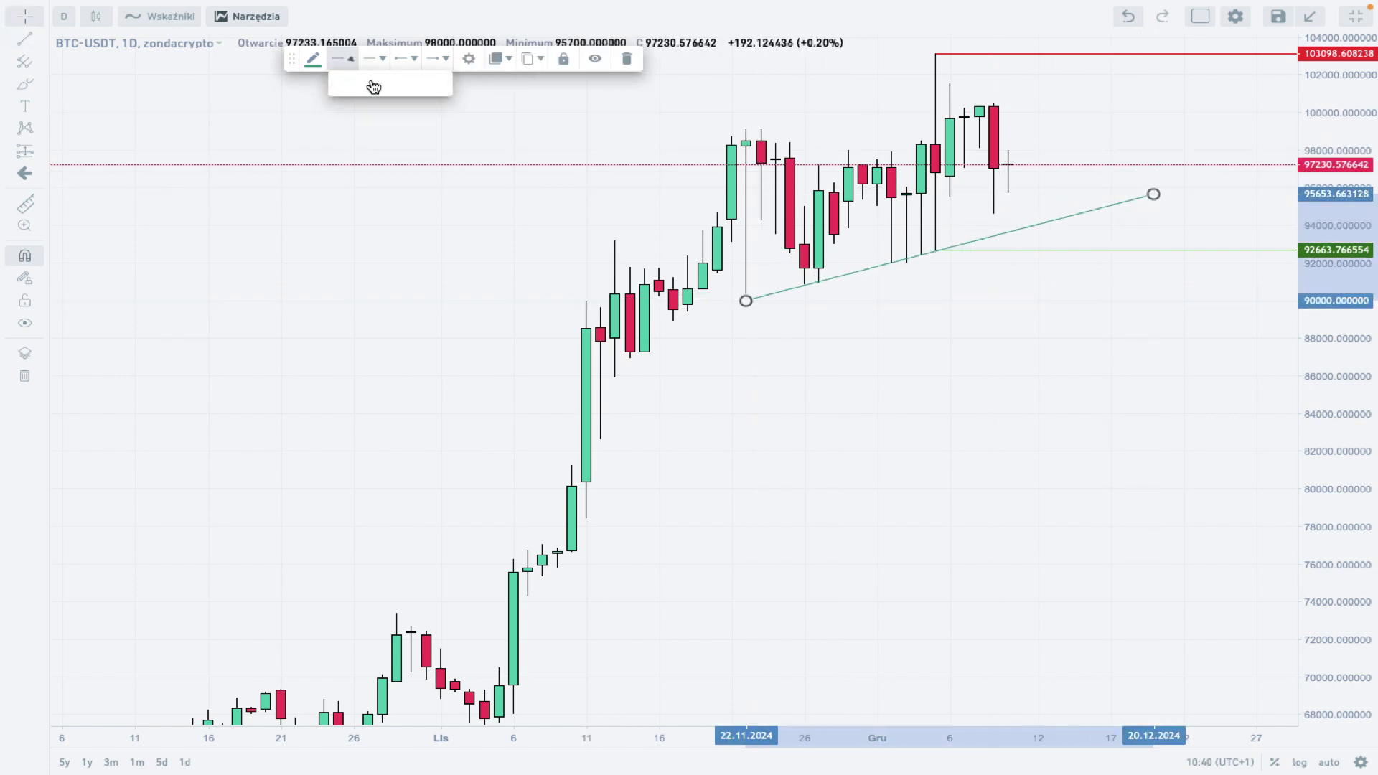
left_click(438, 85)
left_click(313, 59)
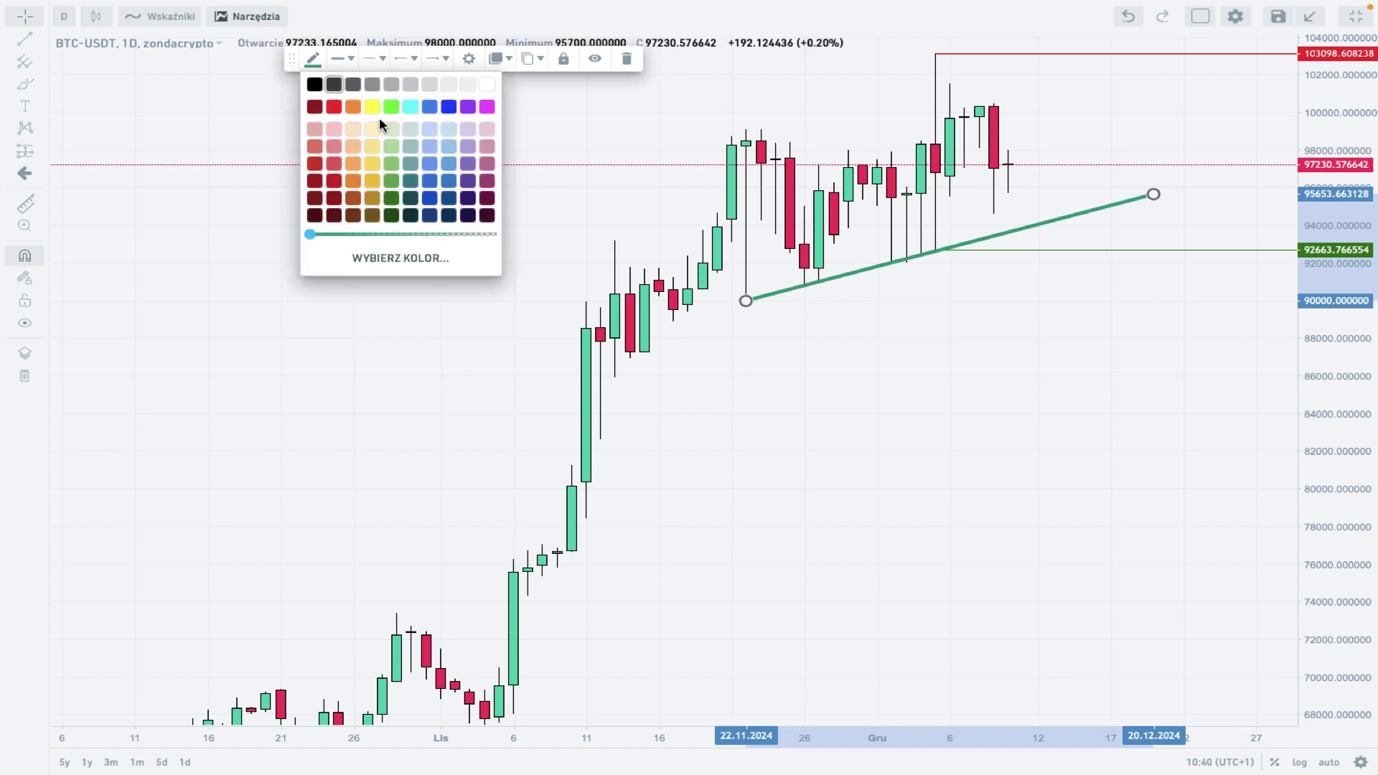
left_click(352, 108)
left_click(1098, 496)
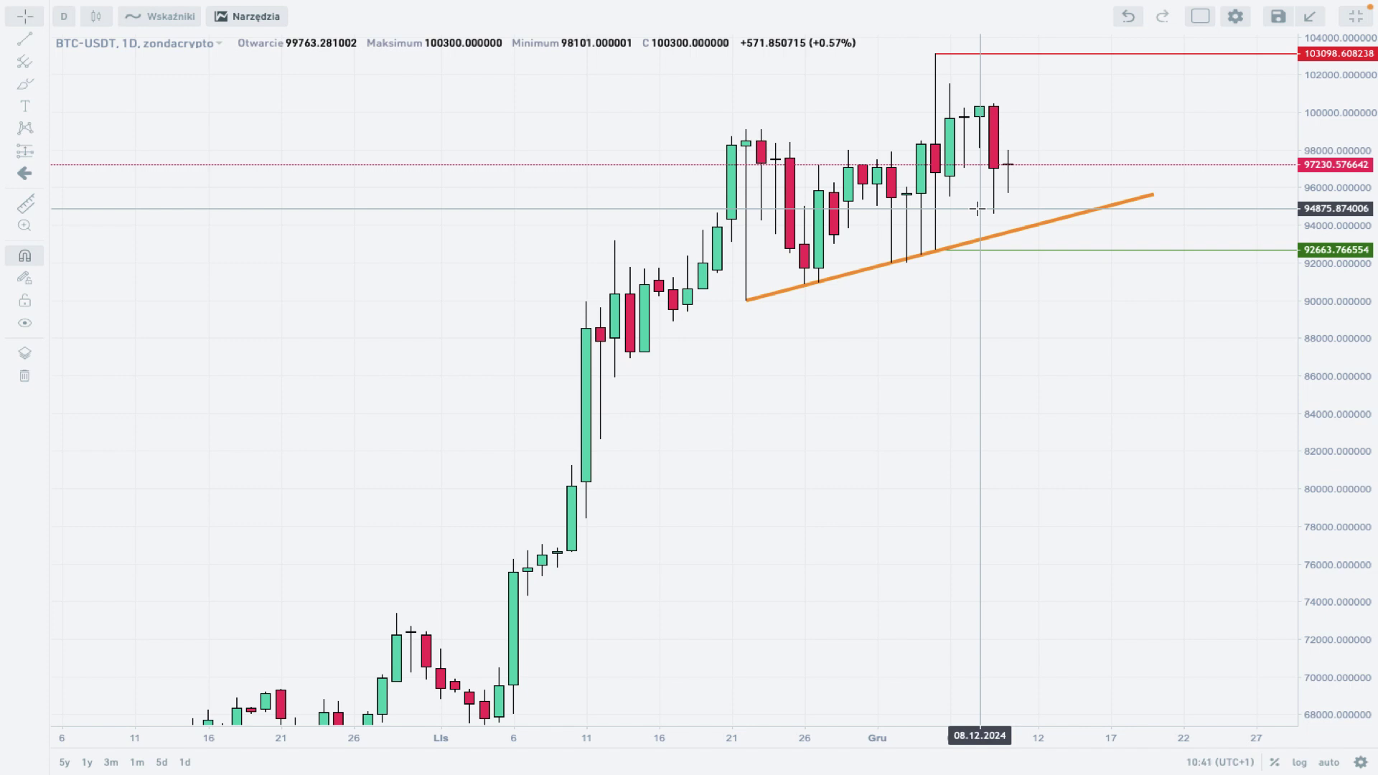
Add dark green horizontal lines at the 3 December low of 92000 and the 22 November low of 90000
left_click(40, 48)
left_click(72, 110)
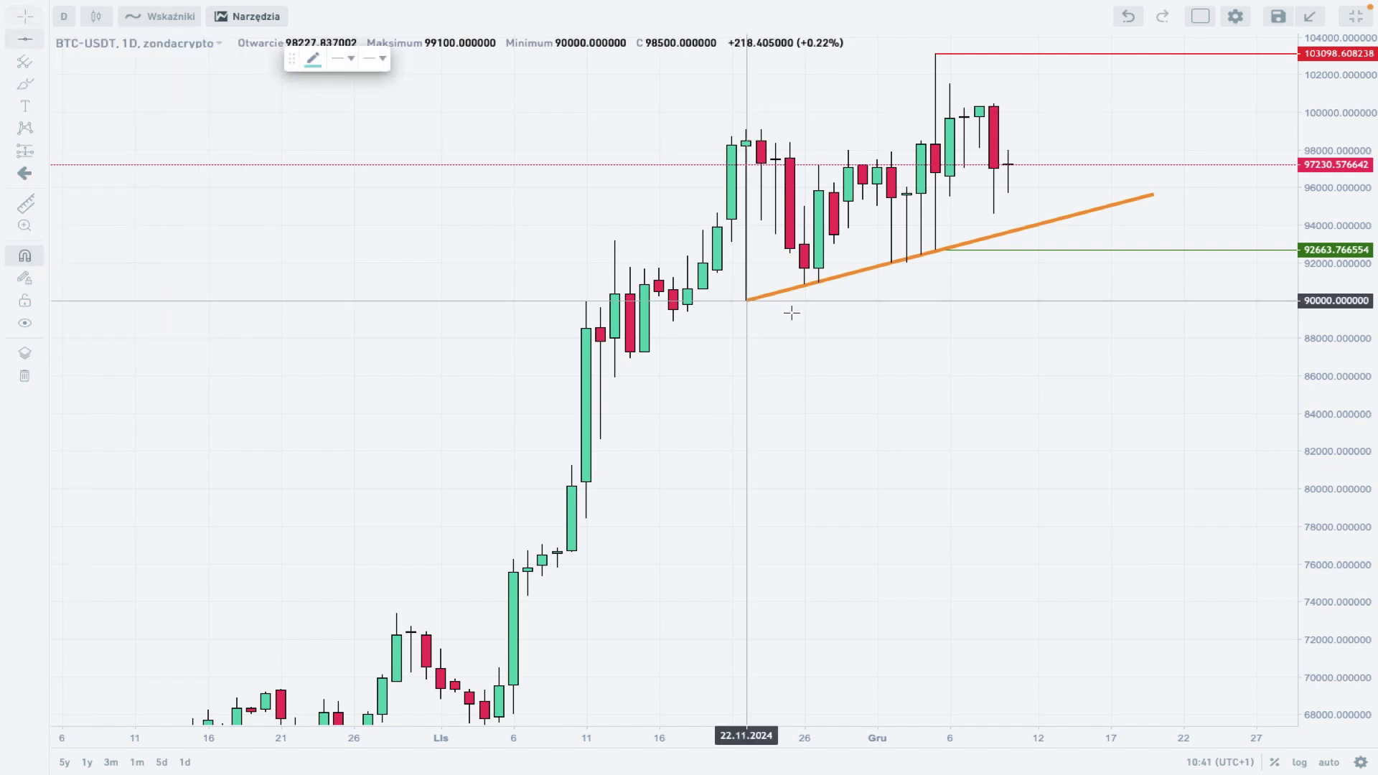
left_click(906, 264)
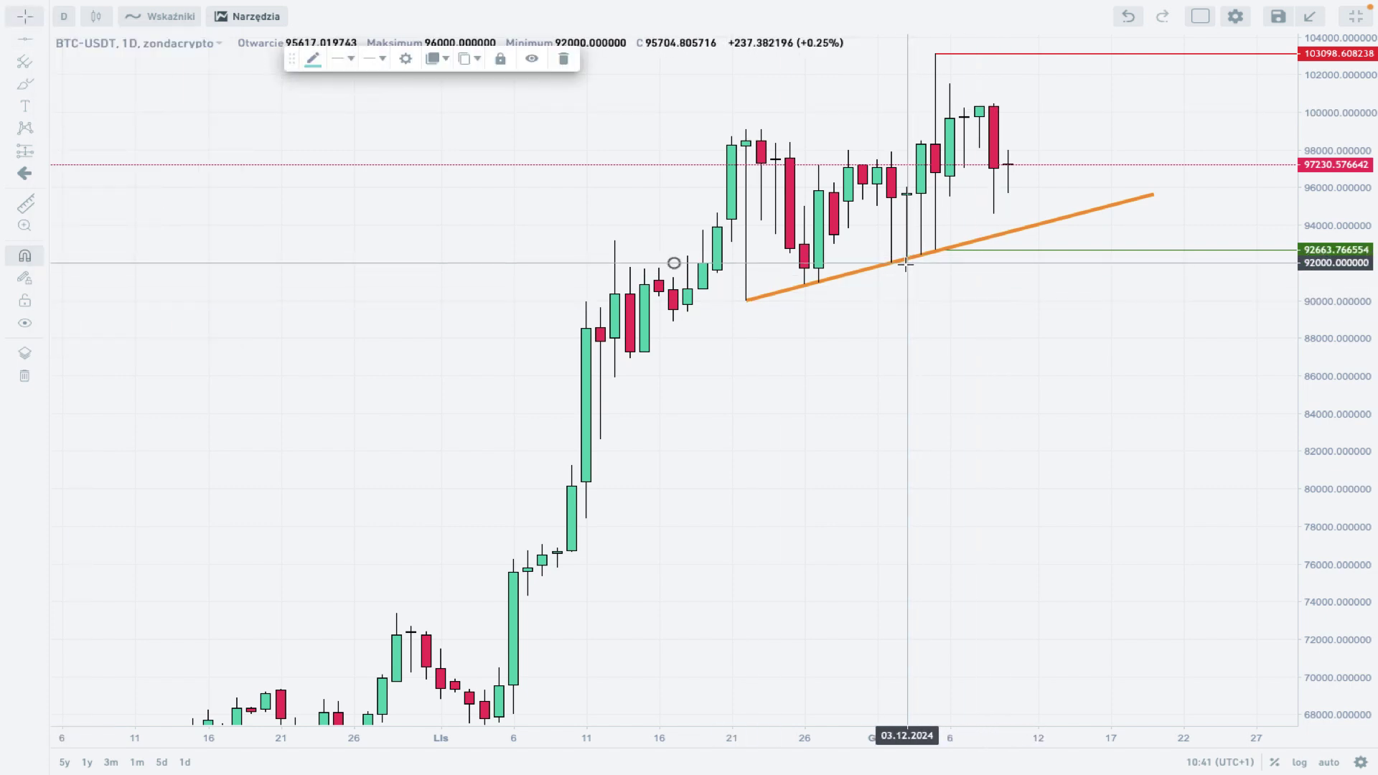
left_click(313, 62)
left_click(391, 199)
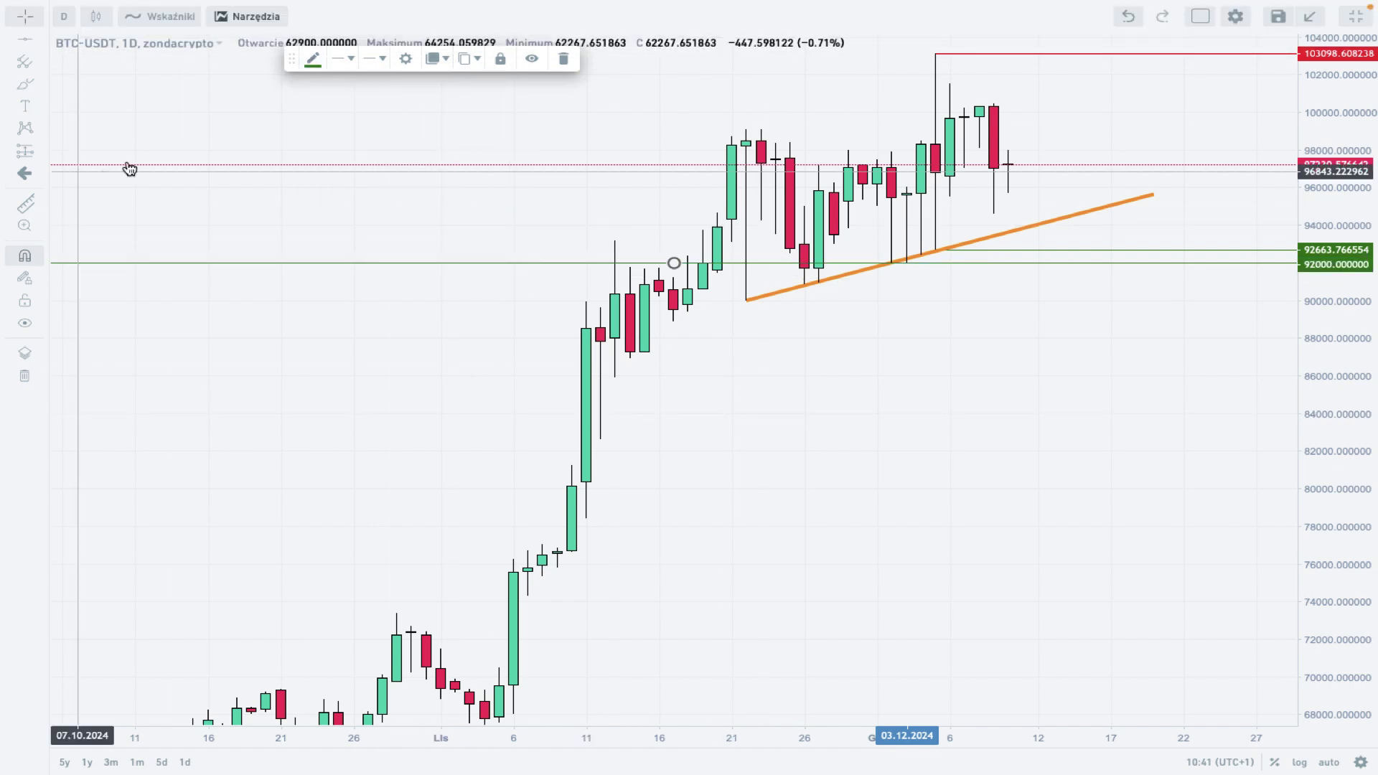
left_click(25, 38)
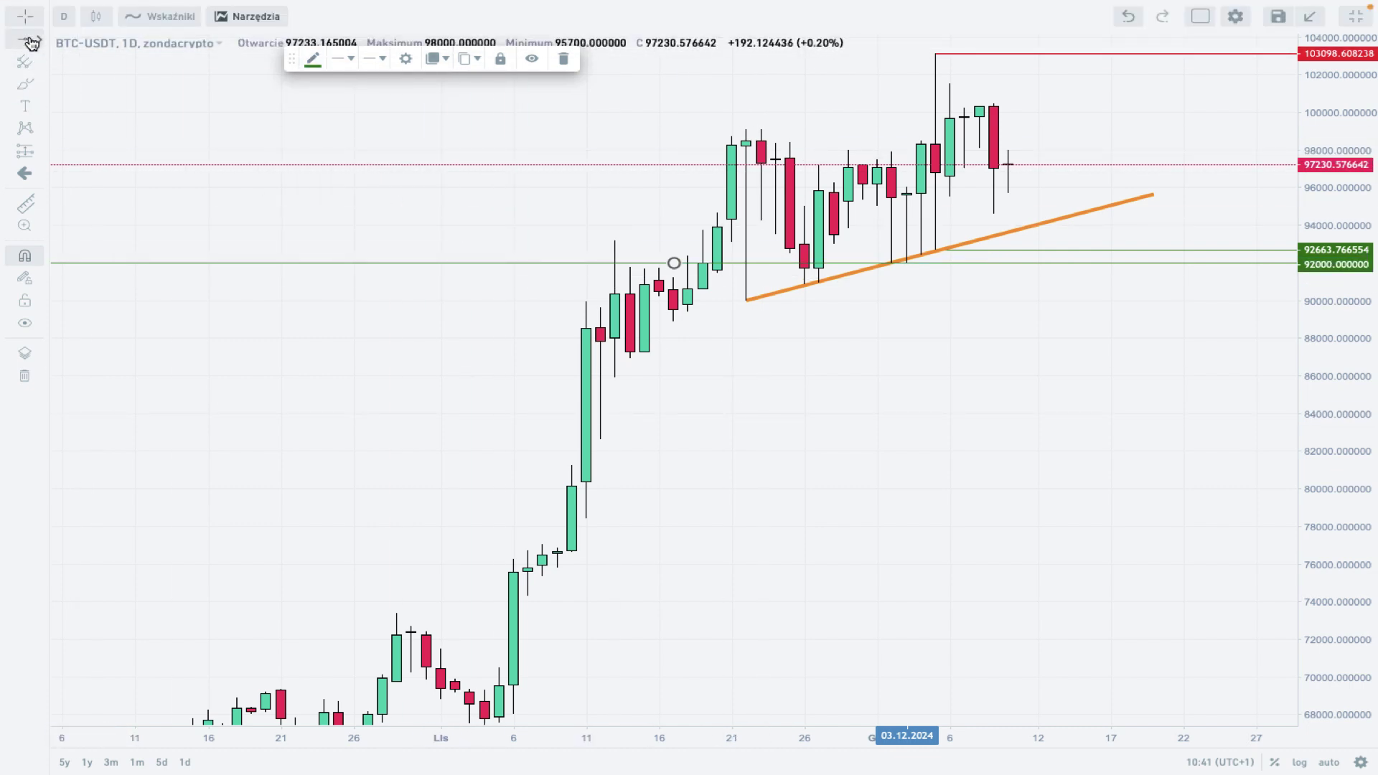
left_click(750, 300)
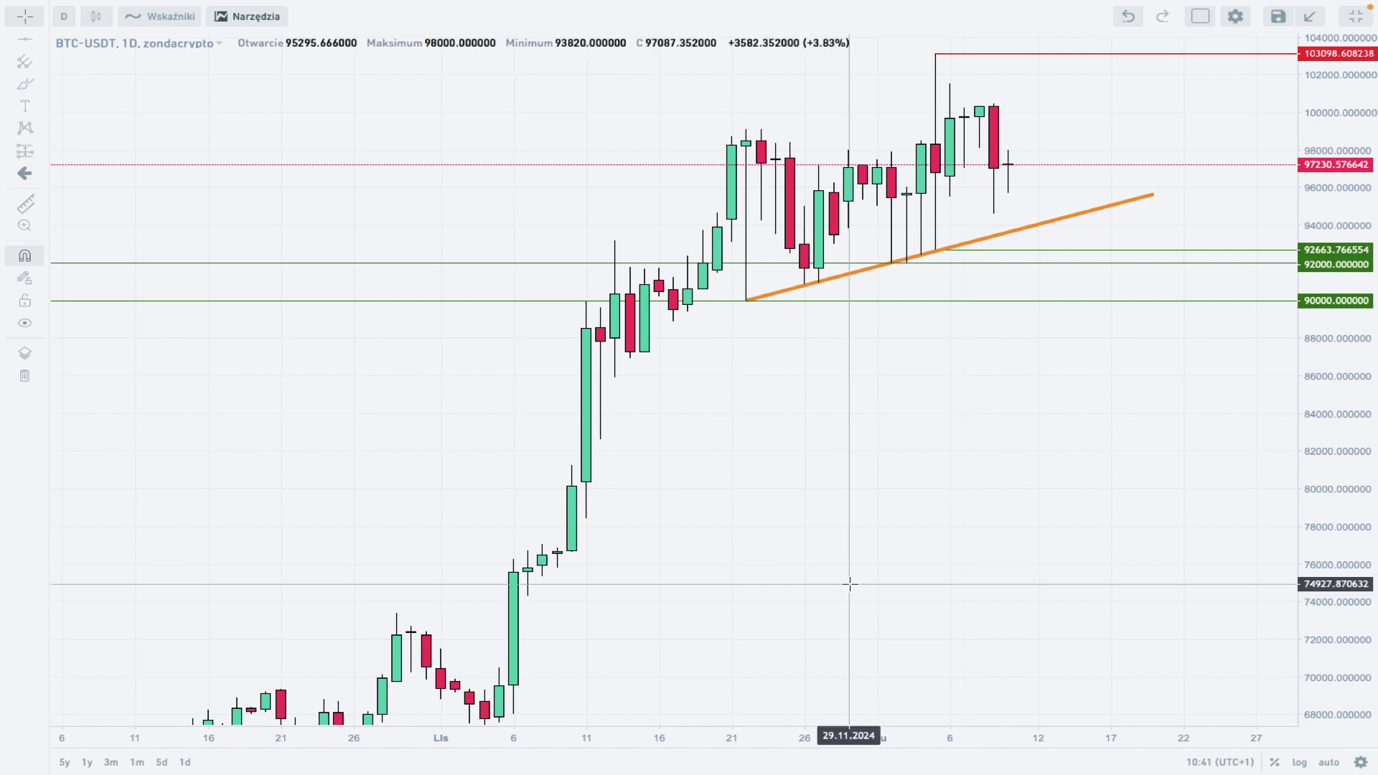
Bring the whole price rise since October into view on the chart
left_click(572, 716)
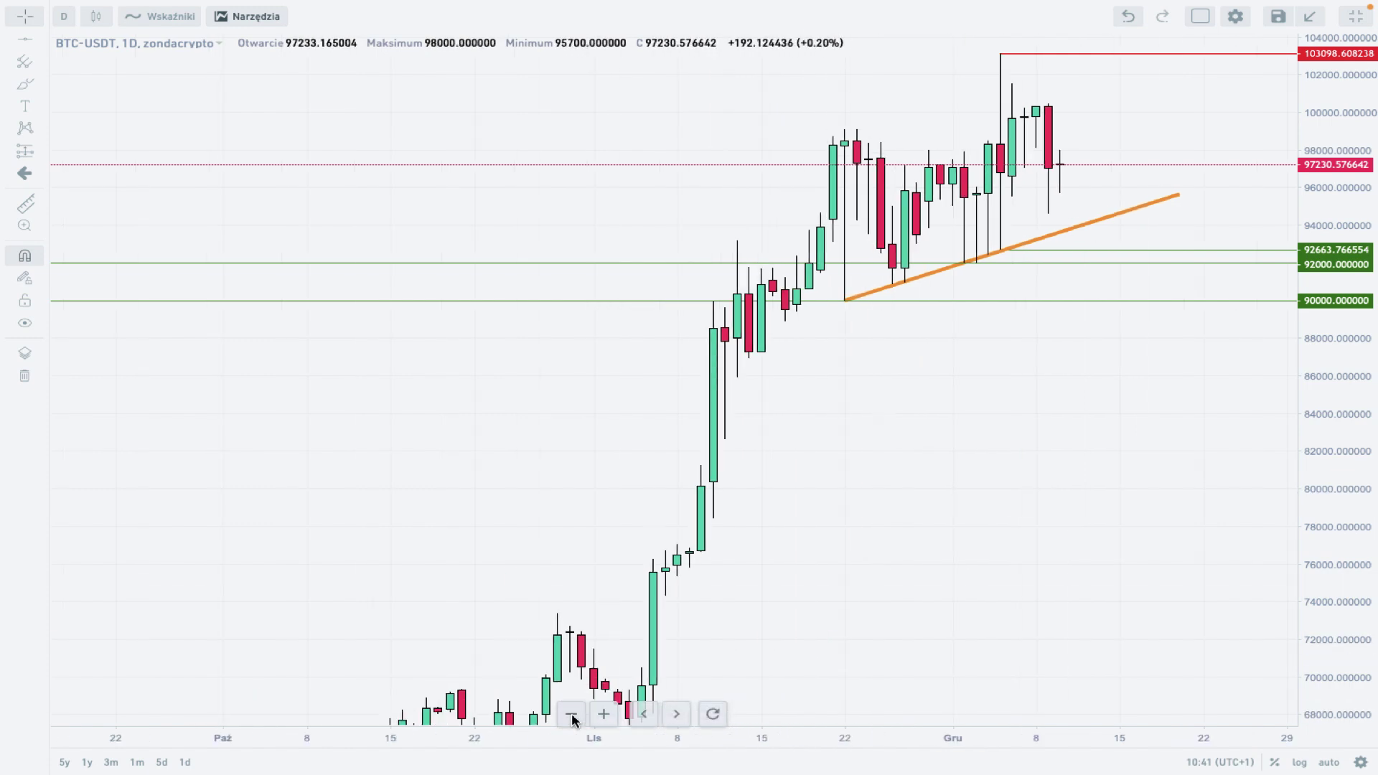
left_click_drag(1323, 369, 1333, 423)
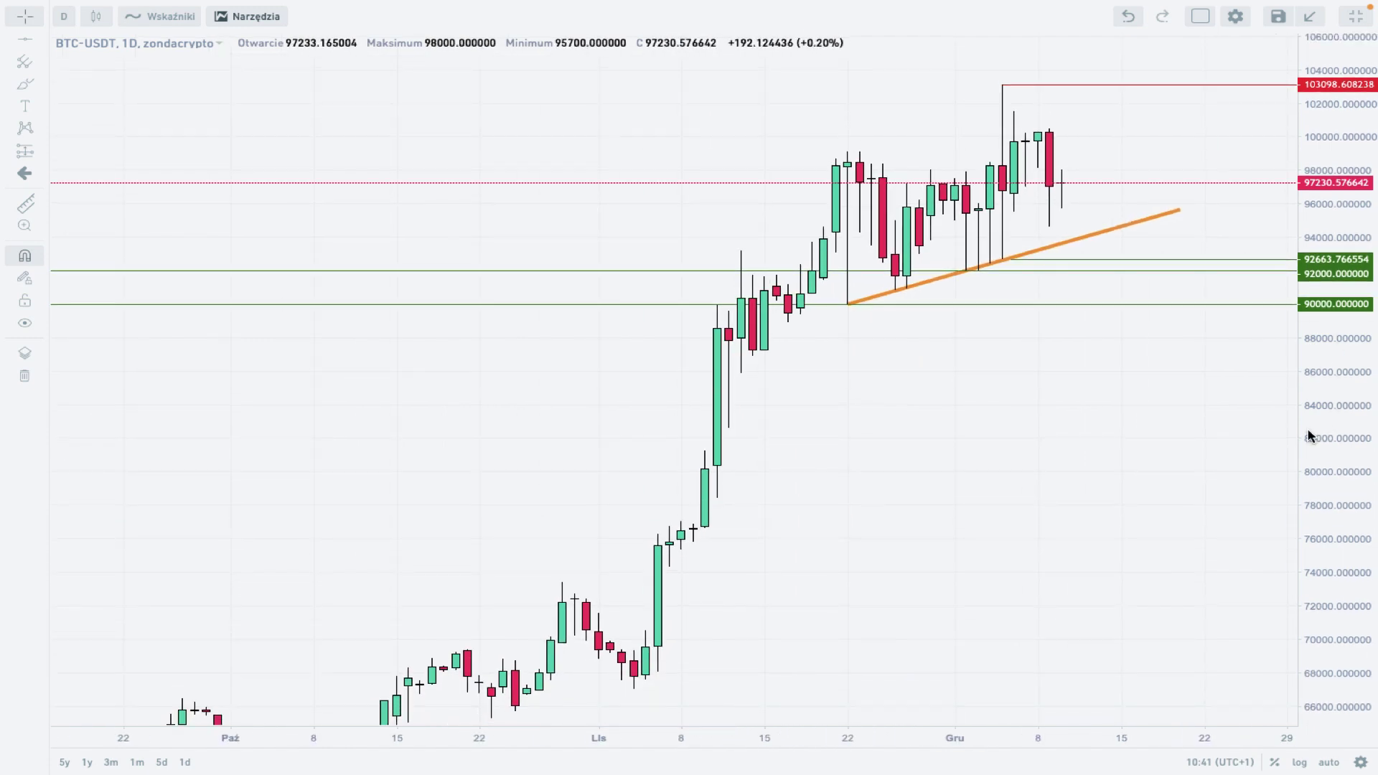
mouse_move(990, 493)
left_mouse_down()
mouse_move(877, 462)
mouse_move(869, 440)
left_mouse_up()
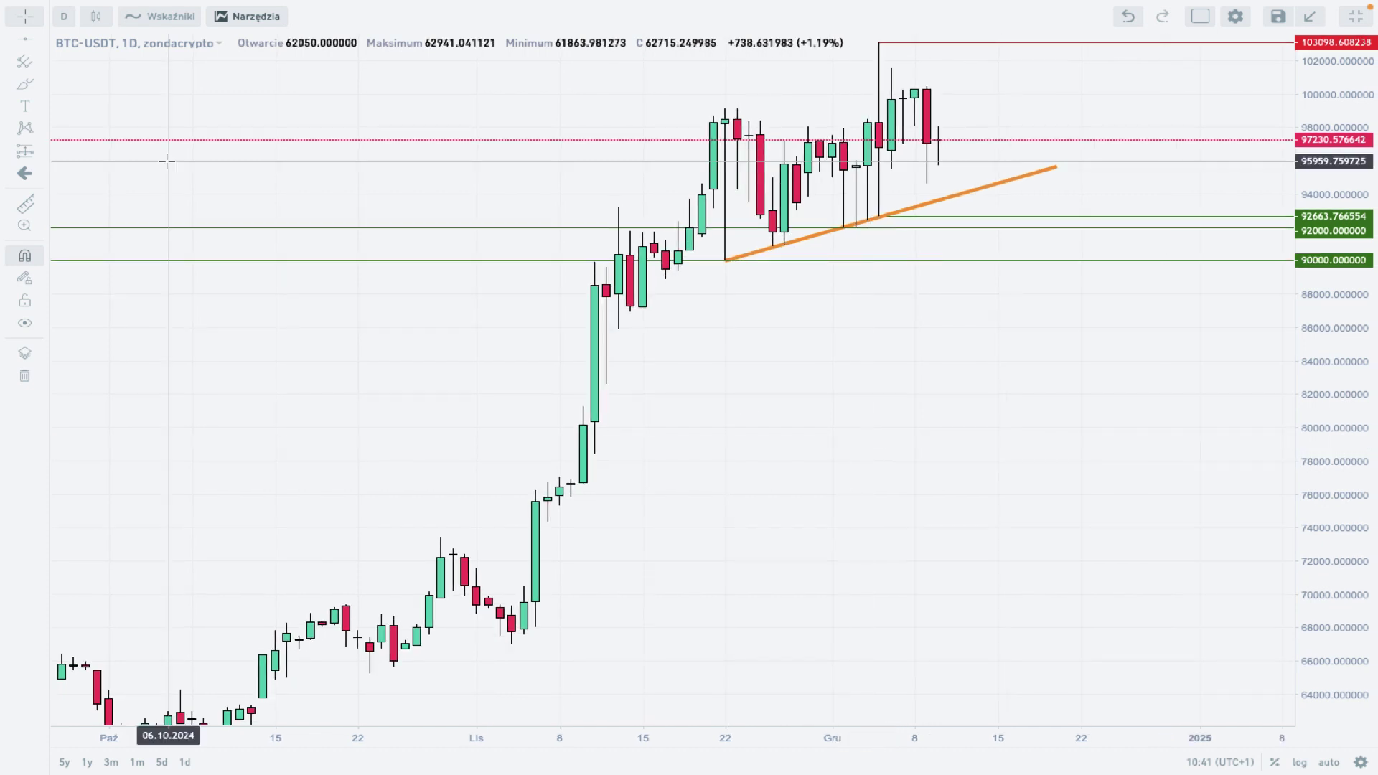
Add the Relative Strength Index indicator to the chart and close the indicator list
left_click(173, 17)
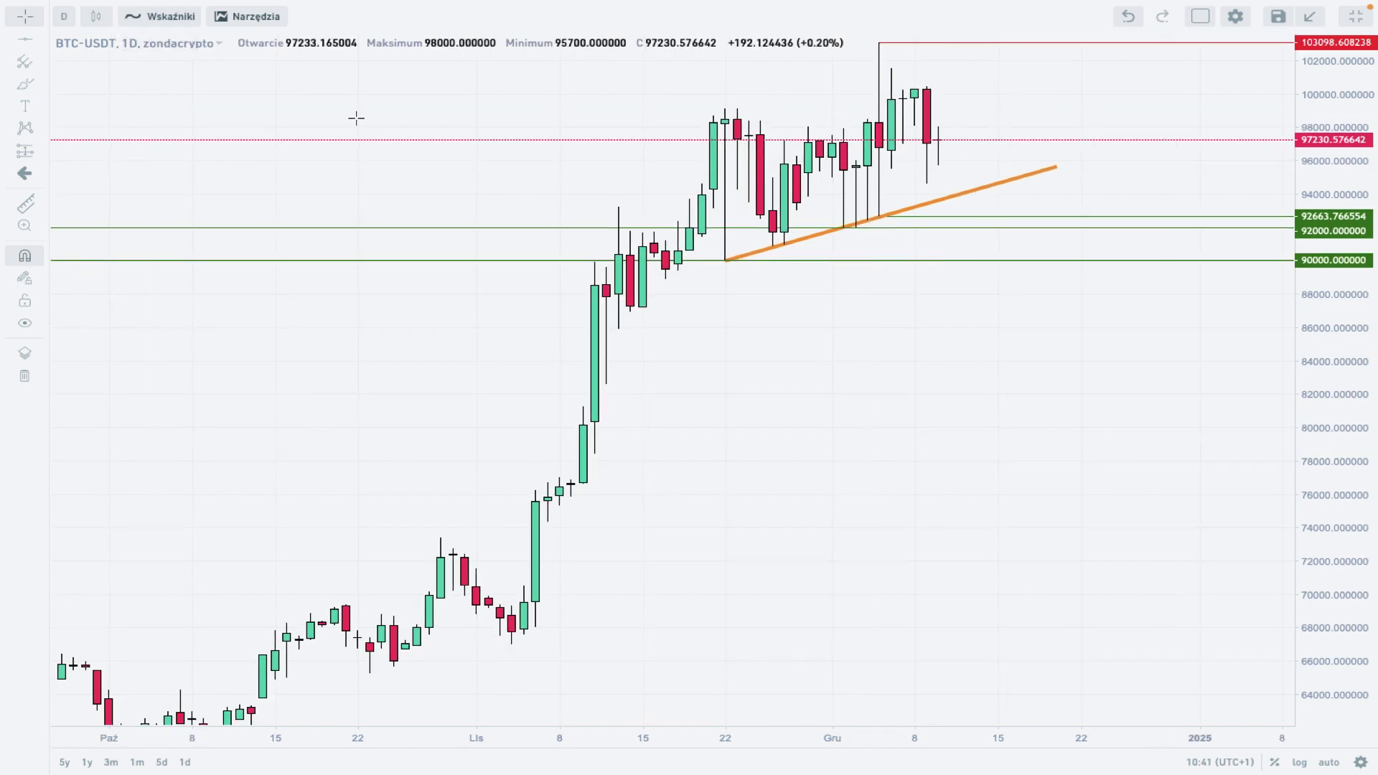
type("RSI")
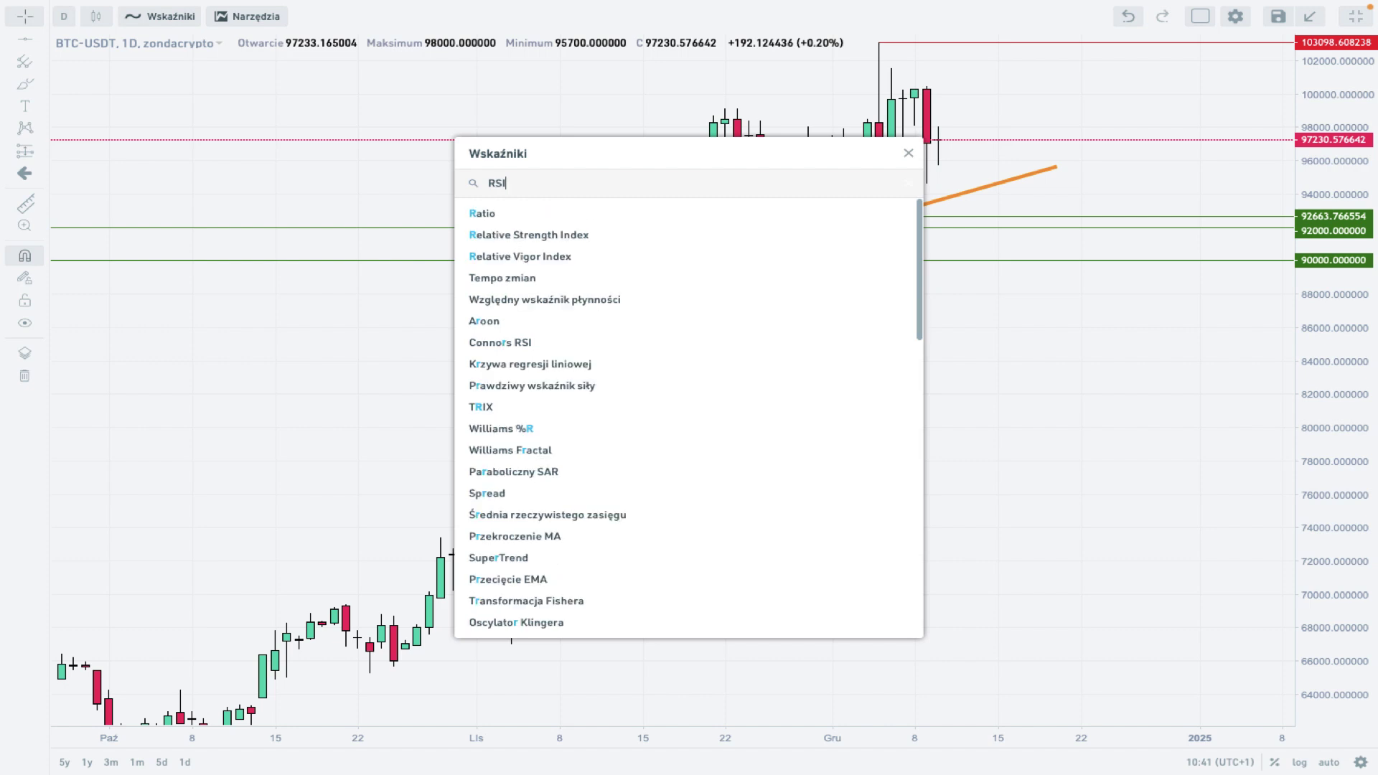
left_click(541, 213)
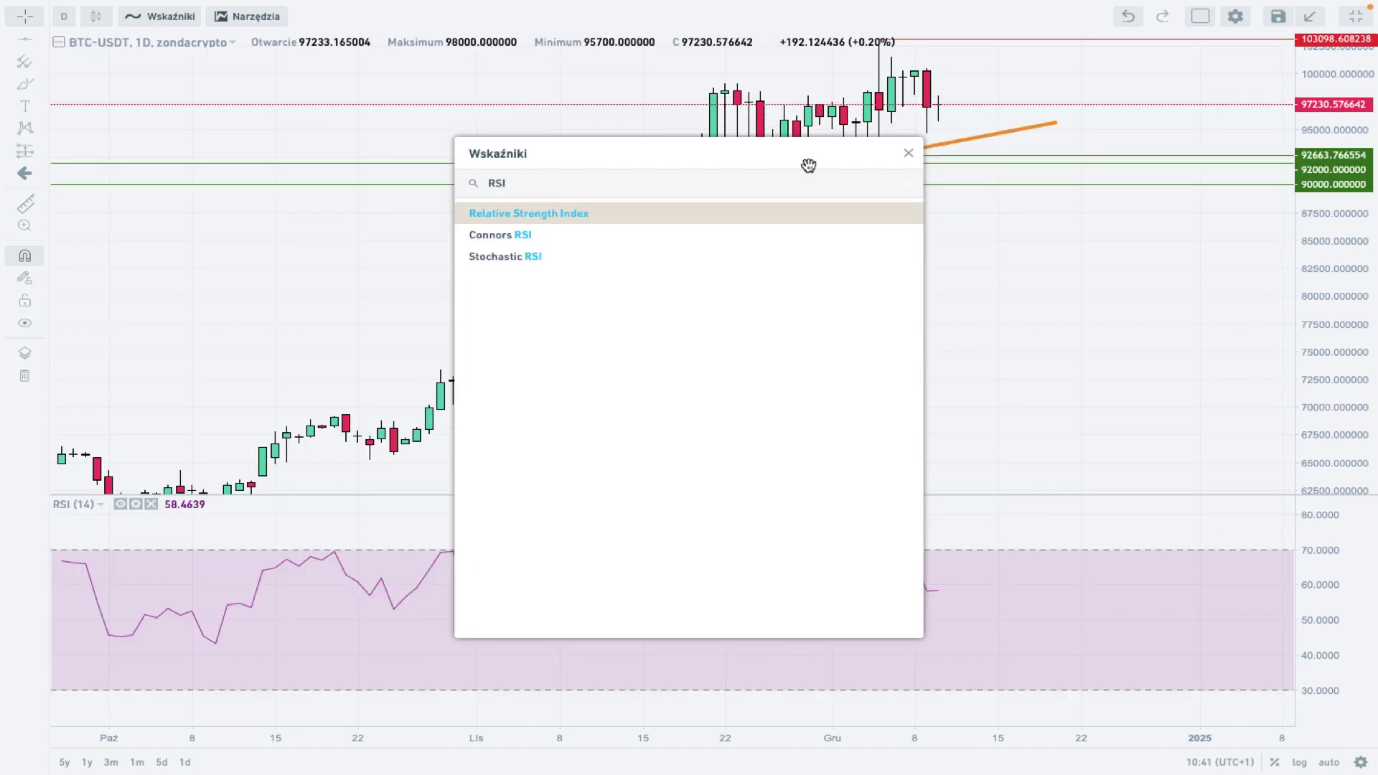
left_click(908, 154)
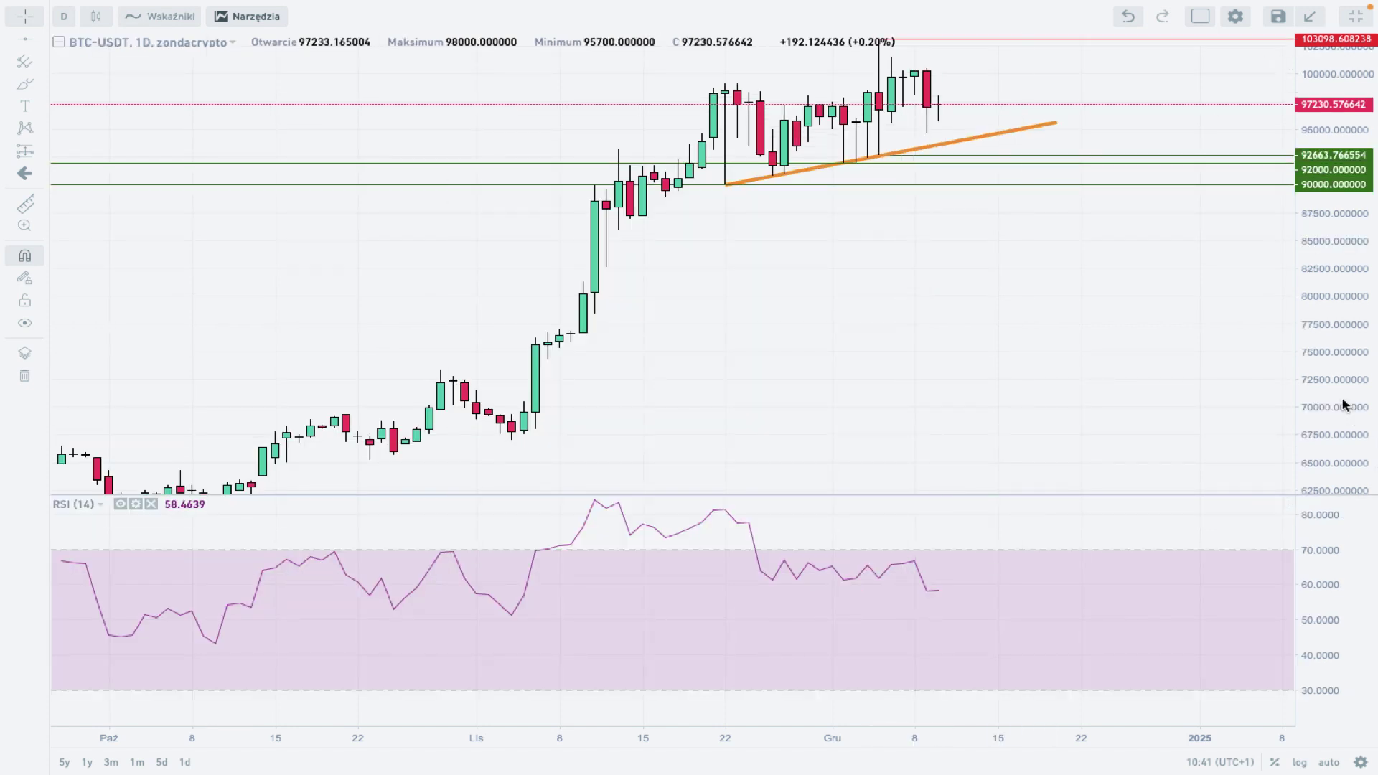
Draw a falling arrow above the RSI peaks from about 88.6 on 13 November to about 69.8 on 11 December
left_click_drag(1342, 375, 1339, 325)
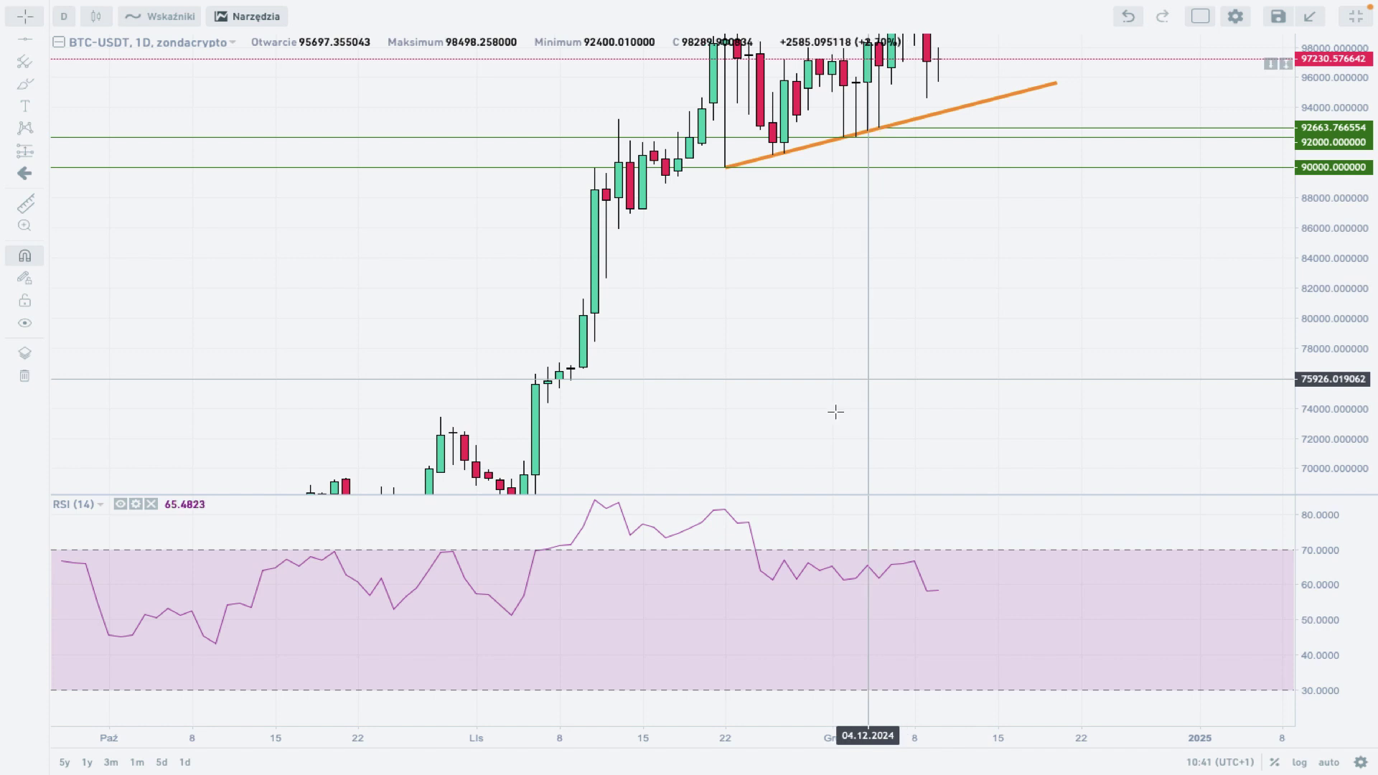
left_click_drag(796, 497, 860, 405)
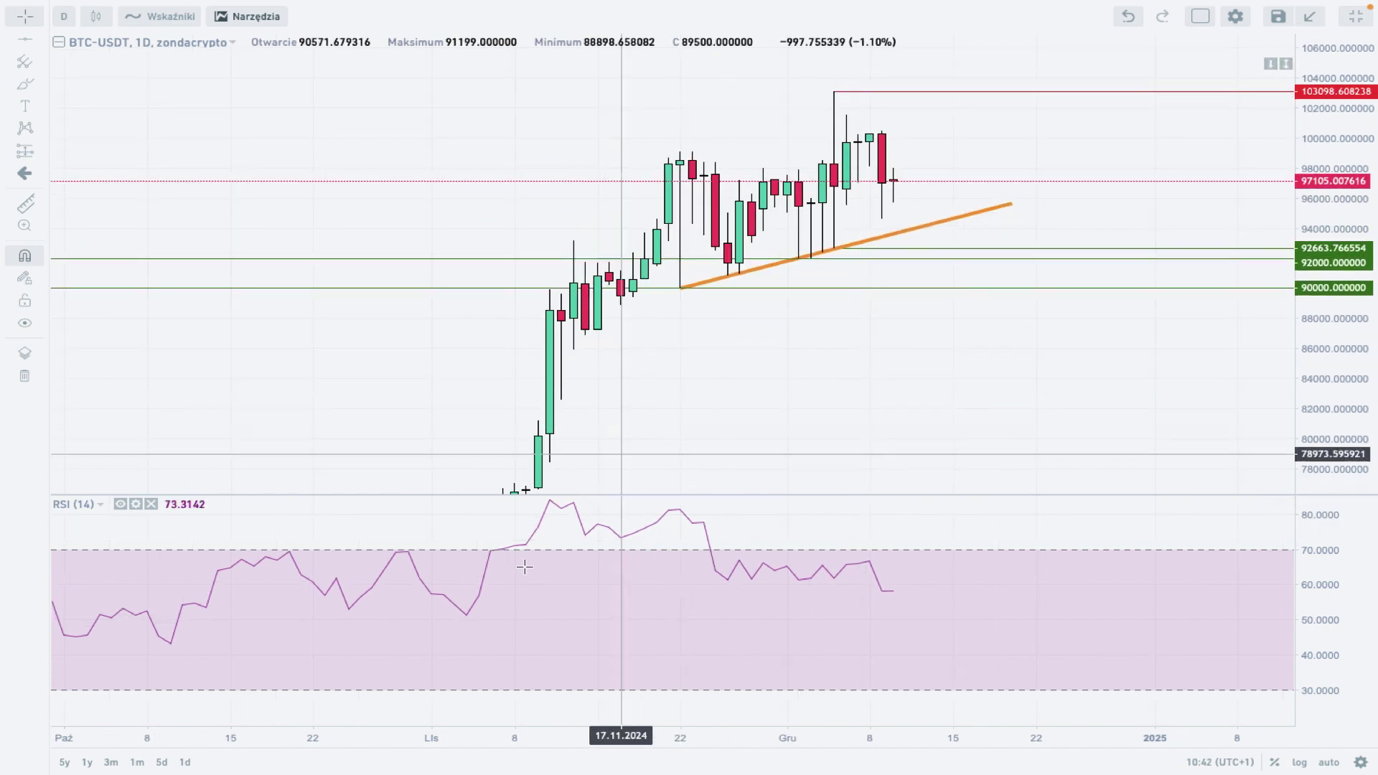
left_click_drag(1321, 587, 1325, 625)
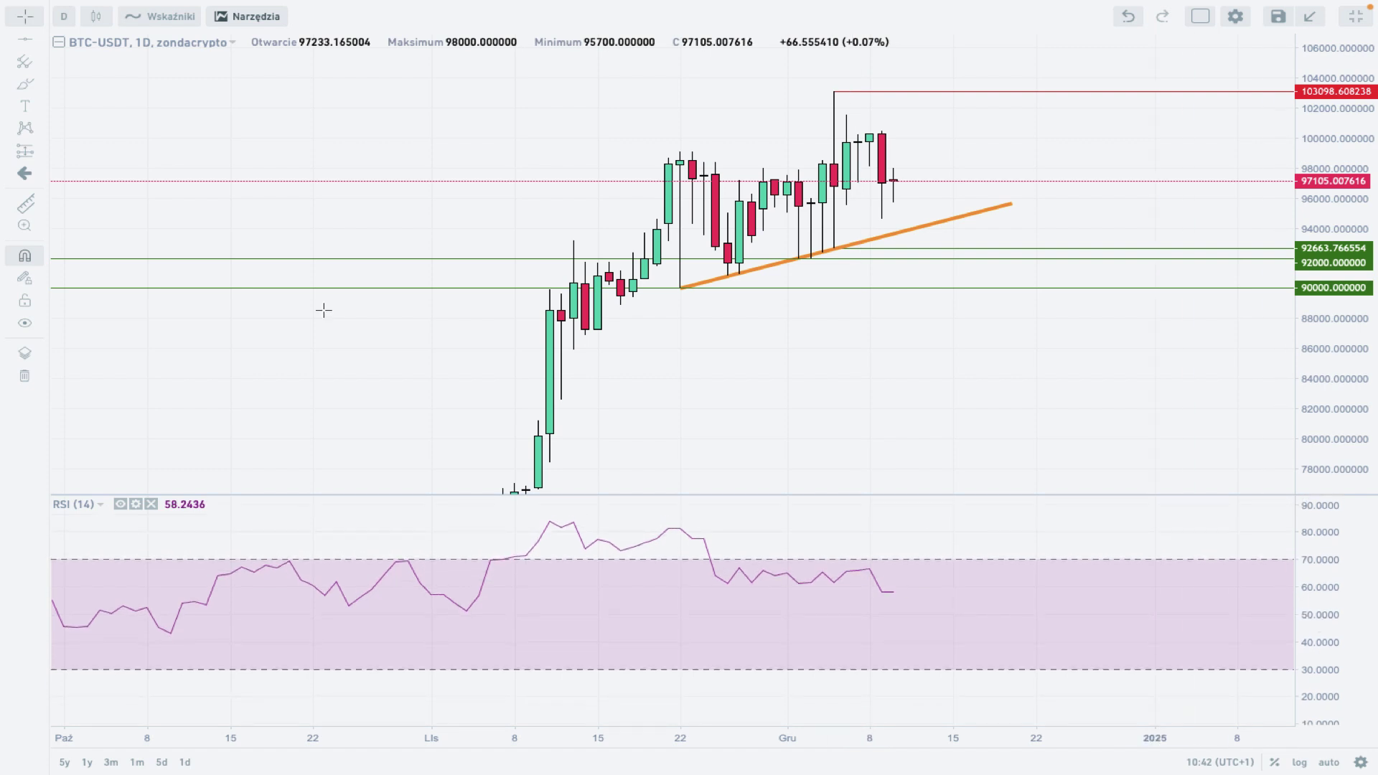
left_click(36, 40)
left_click(100, 205)
left_click(573, 508)
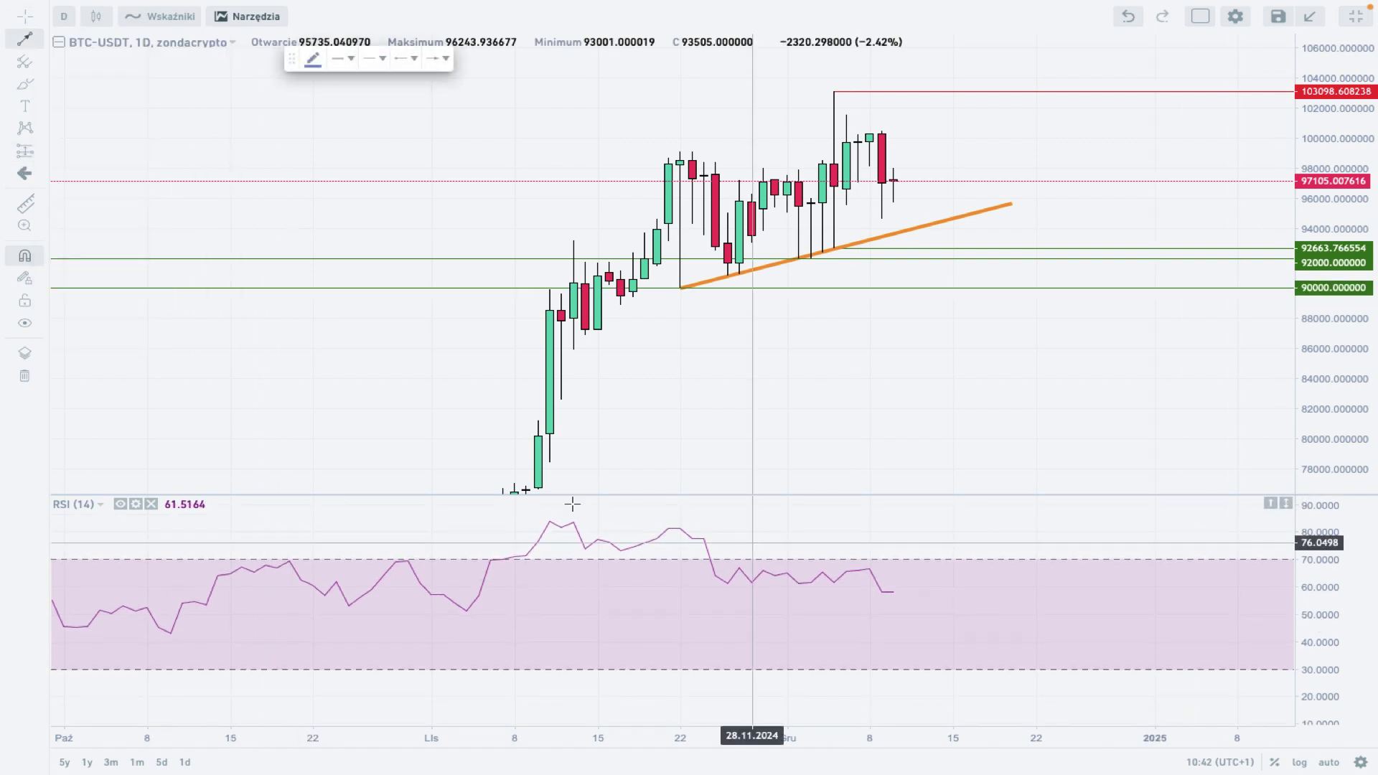
left_click(906, 560)
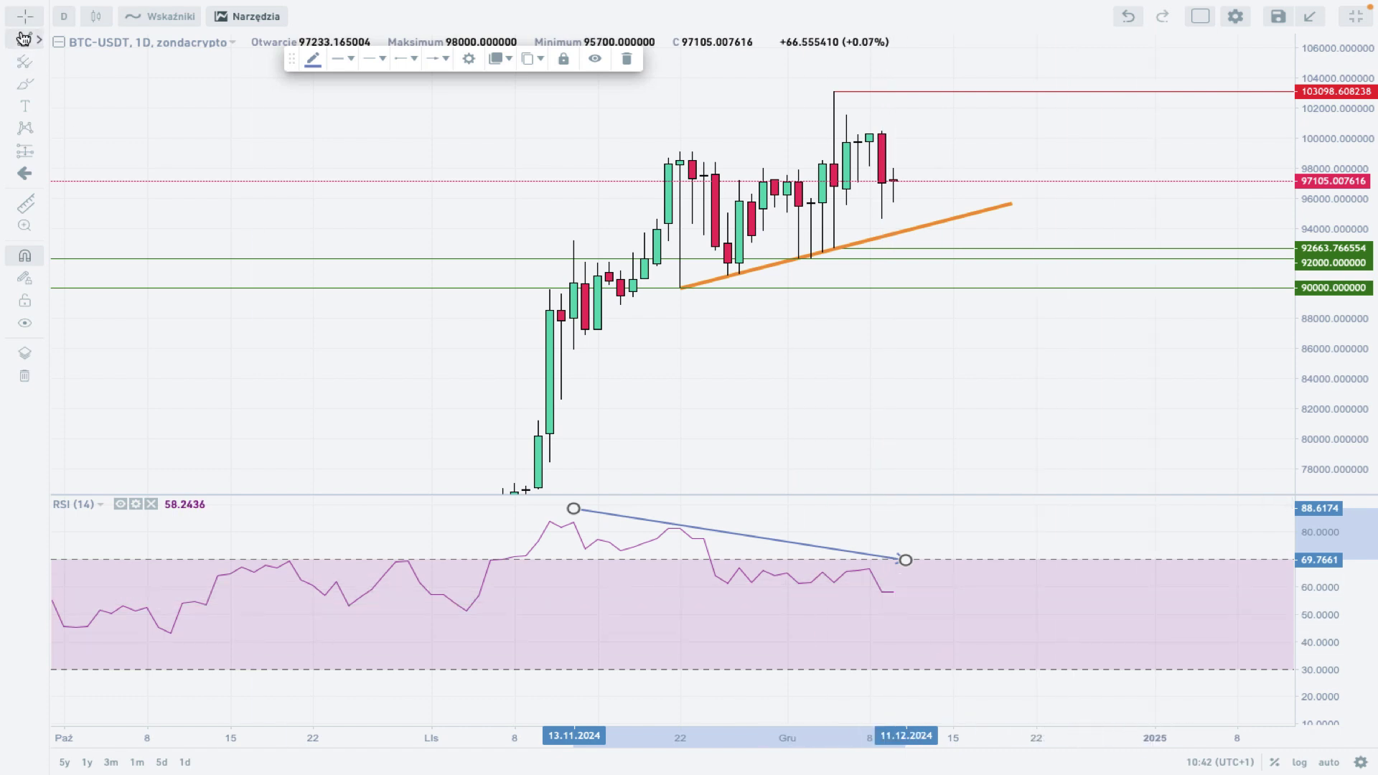
Draw a rising arrow above the price highs from about 96133 on 13 November to about 104093 on 4 December
mouse_move(748, 108)
left_mouse_down()
mouse_move(777, 98)
mouse_move(668, 175)
mouse_move(667, 148)
left_mouse_up()
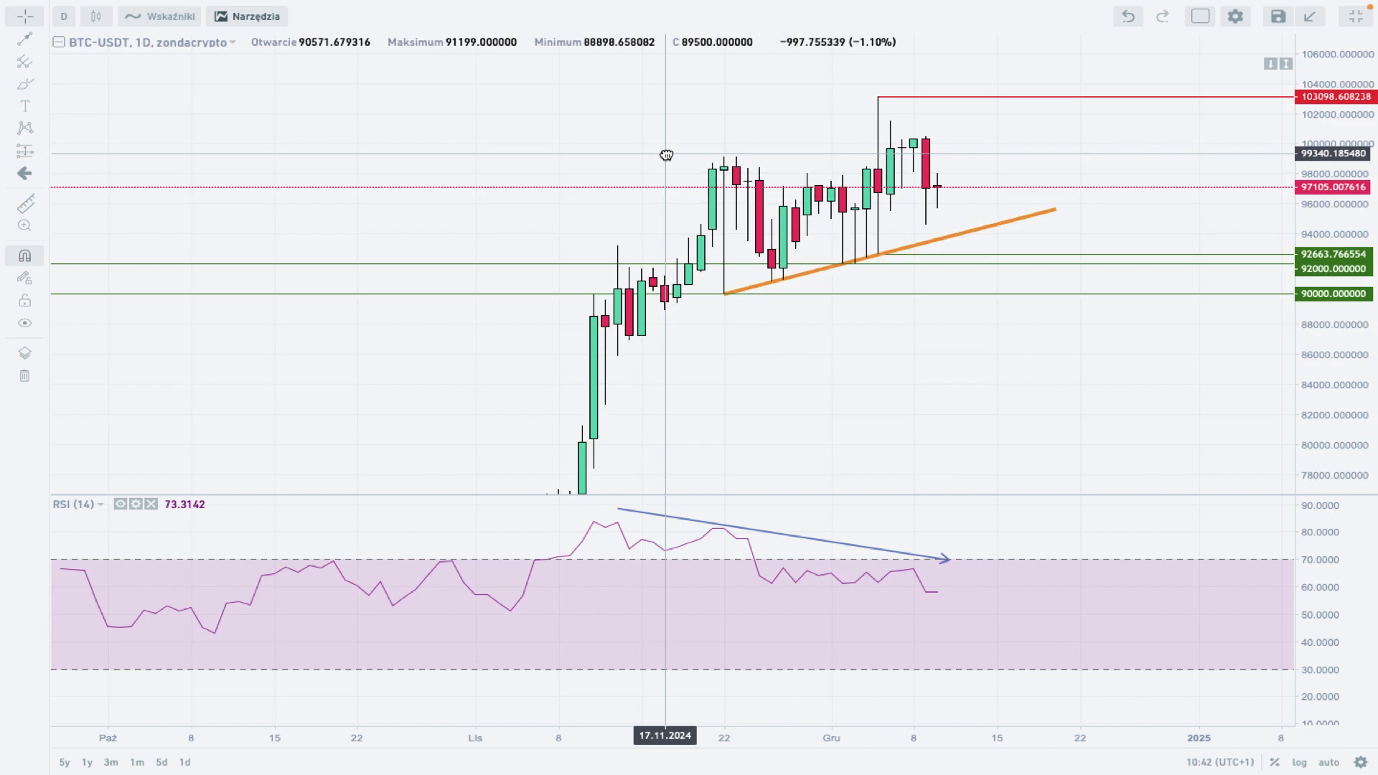
left_click(23, 40)
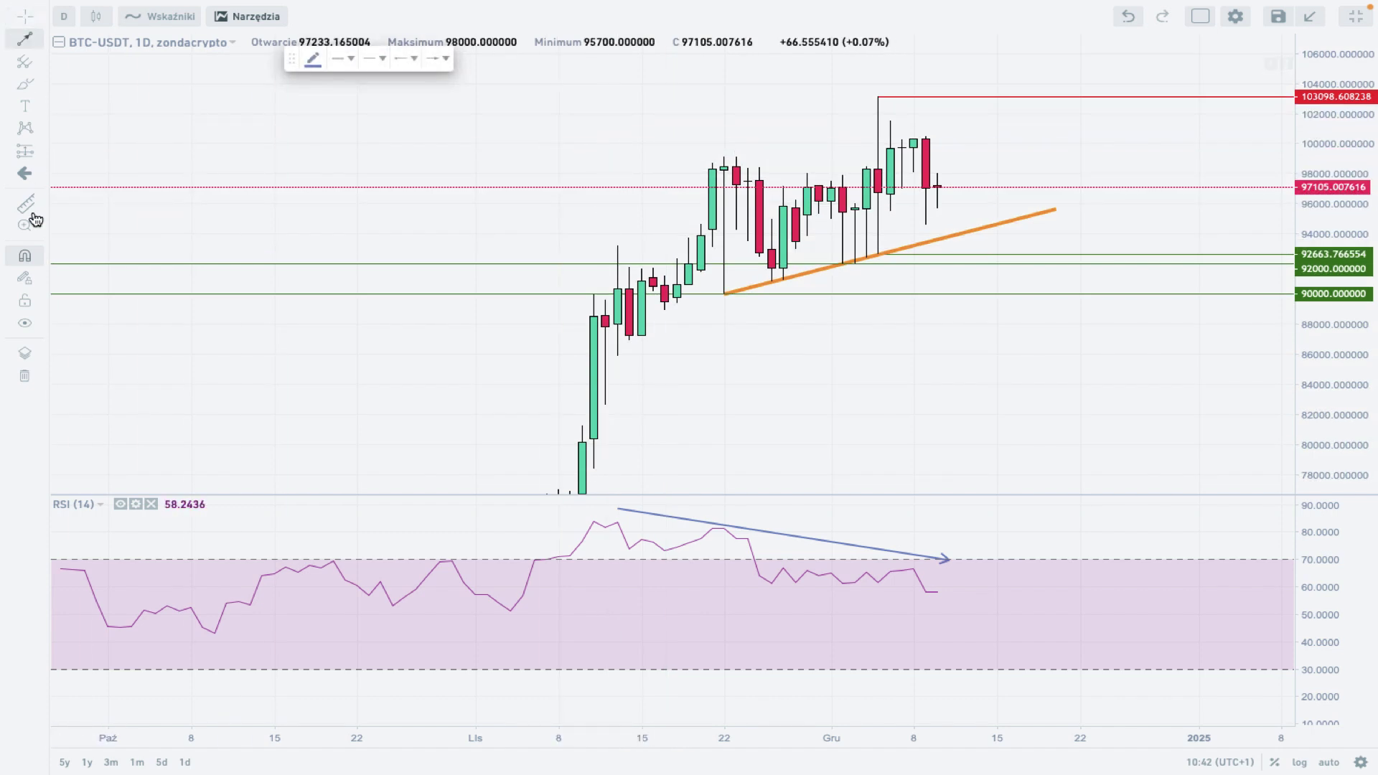
left_click(617, 201)
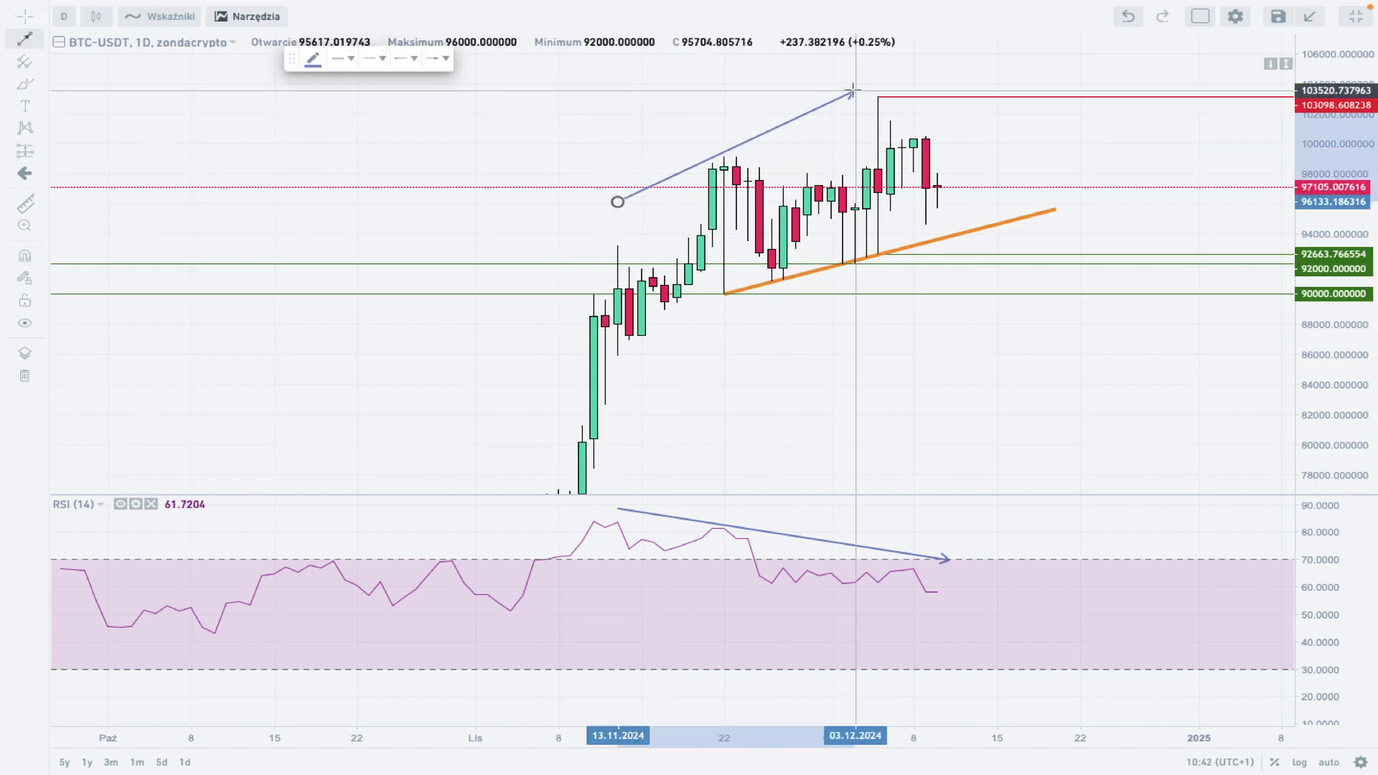
left_click(866, 82)
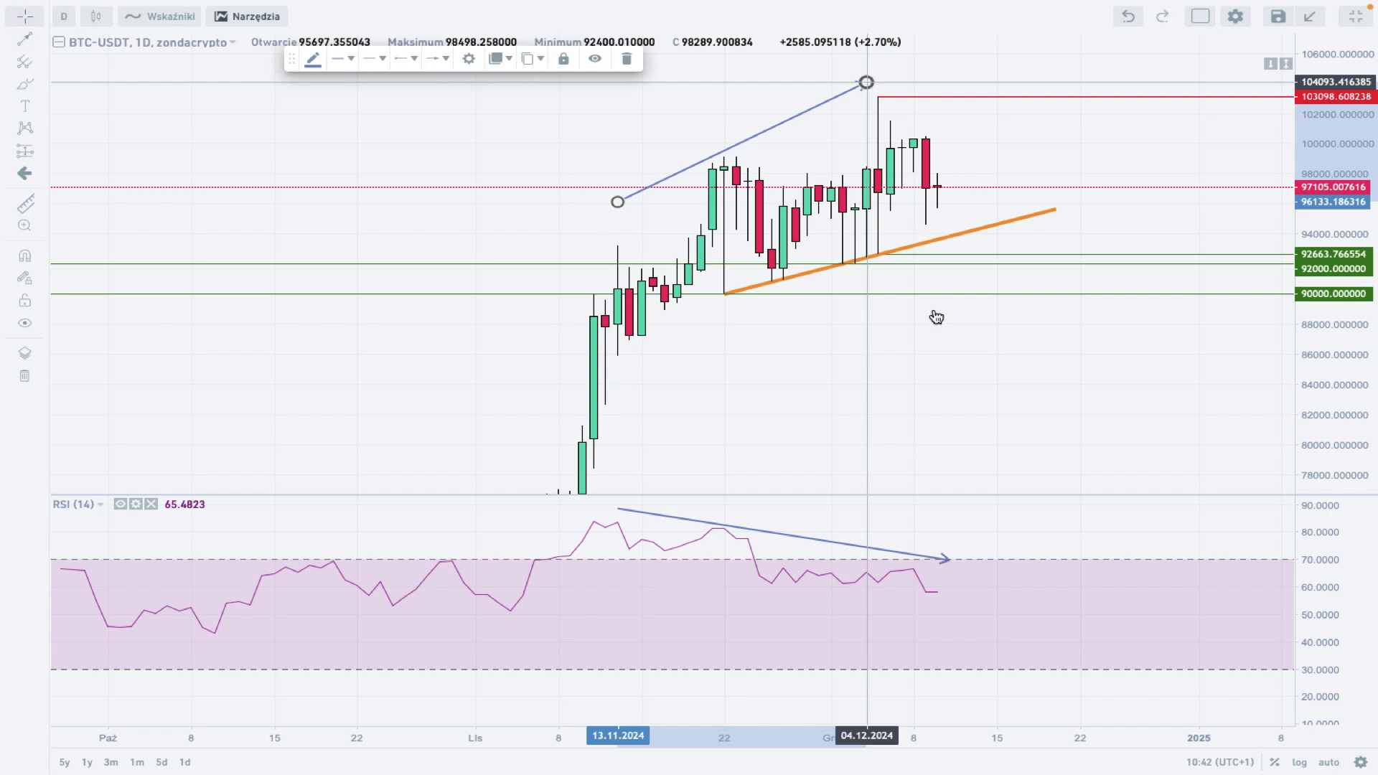
left_click(1055, 462)
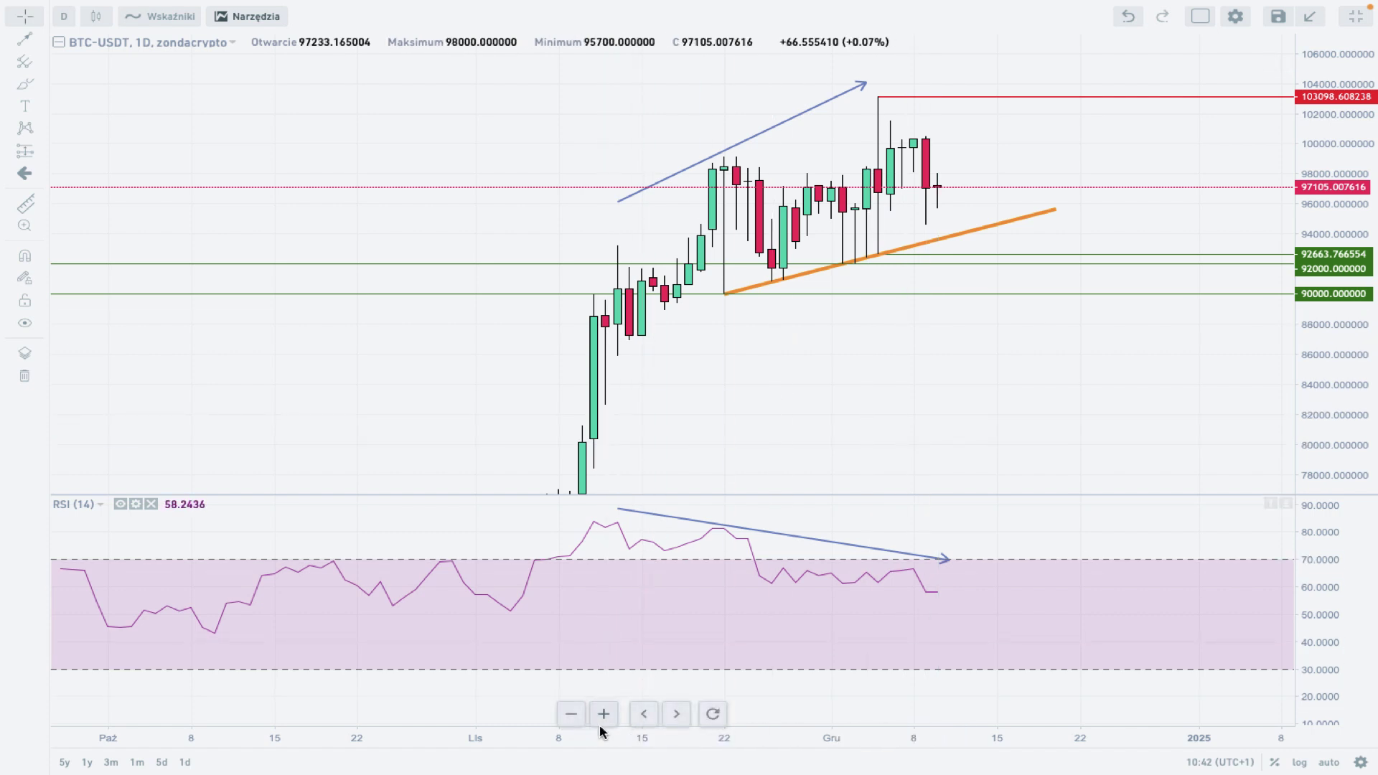
Add a horizontal line at about 73713, at the 13 March 2024 price high
left_click(572, 713)
left_click(572, 714)
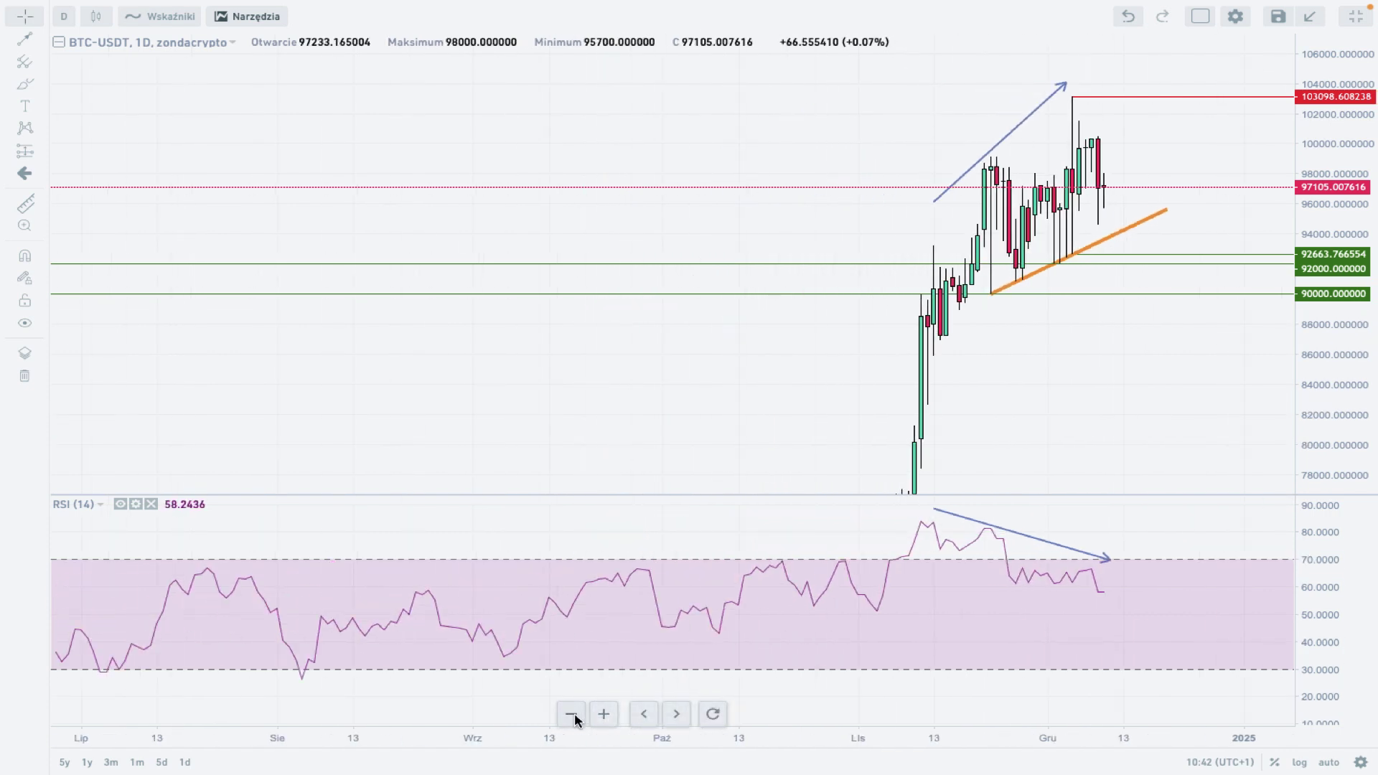
left_click_drag(1344, 344, 1343, 480)
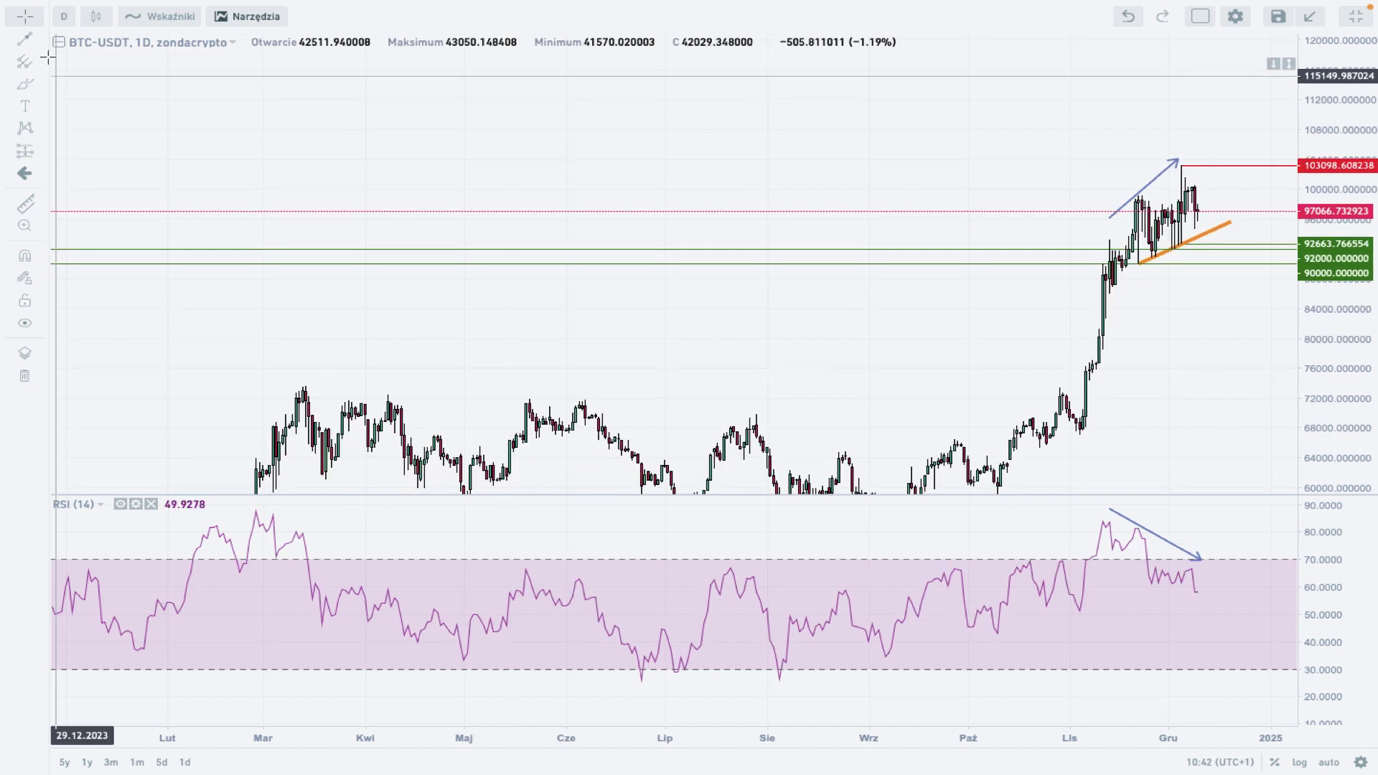
left_click(40, 36)
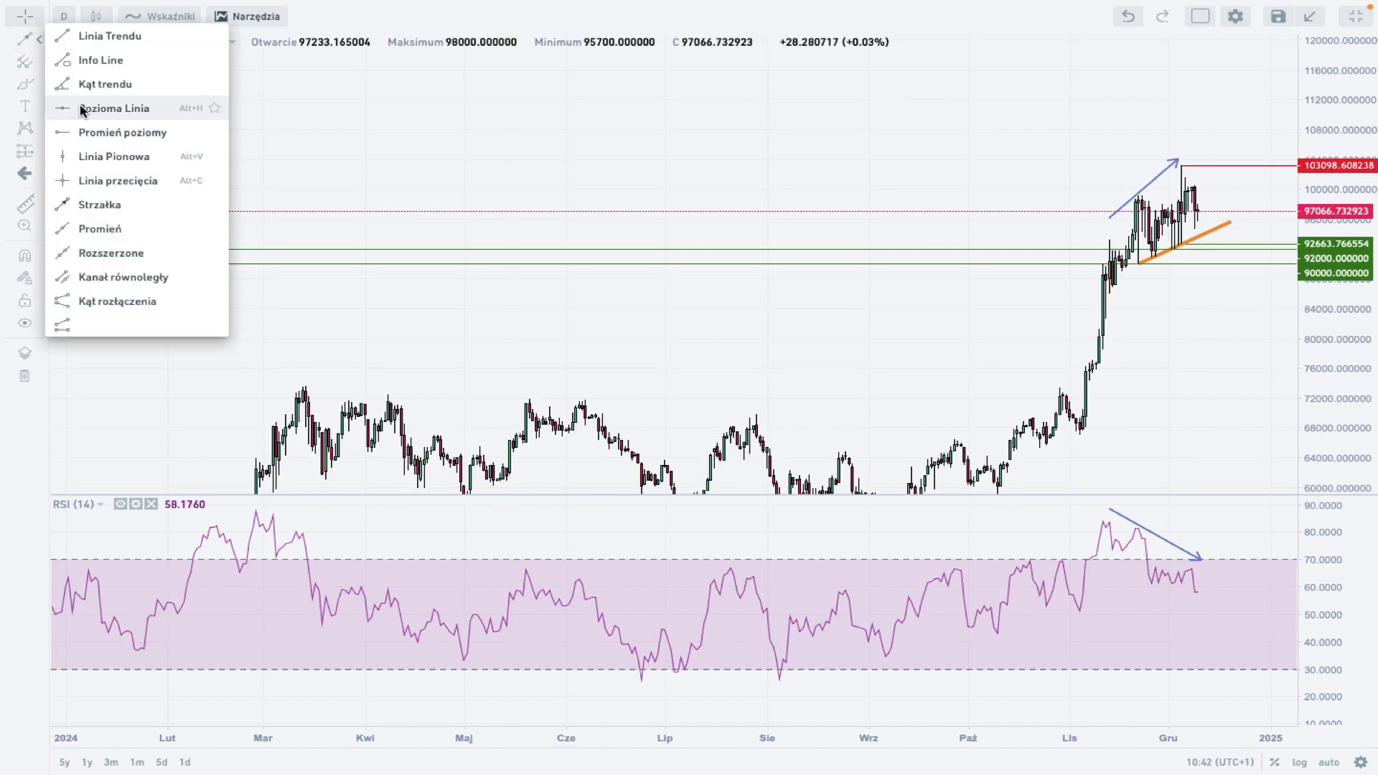
left_click(54, 108)
left_click(304, 385)
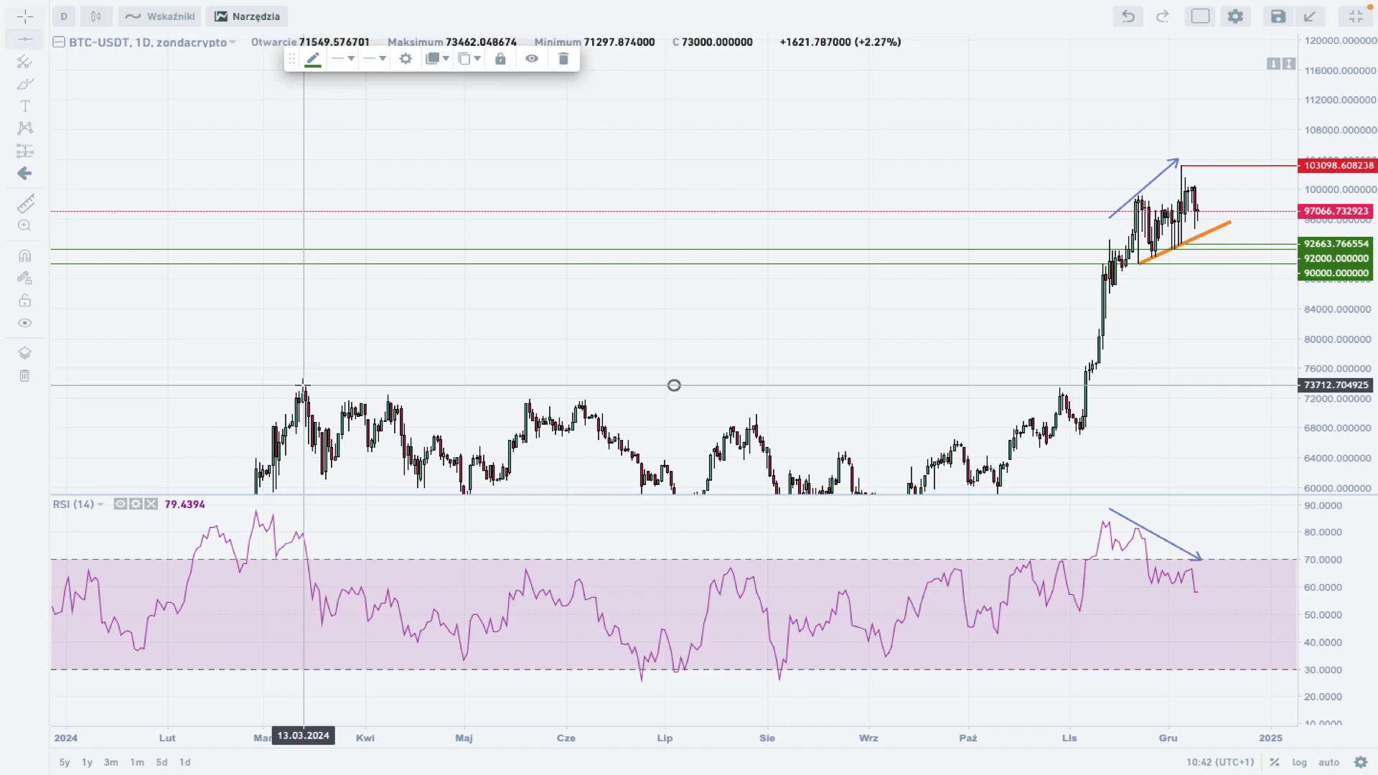
Give the horizontal line at the March high the darkest green colour and a thick stroke
left_click(319, 62)
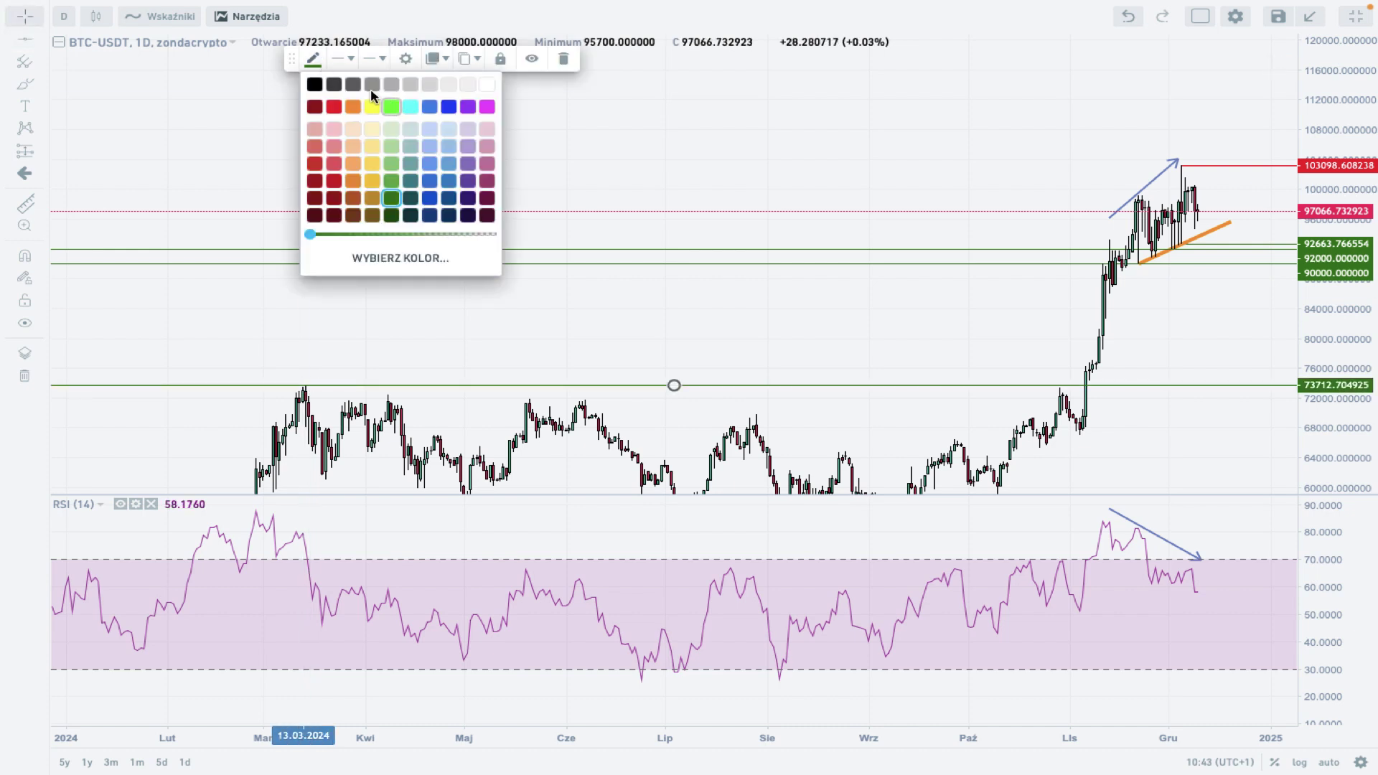
left_click(397, 212)
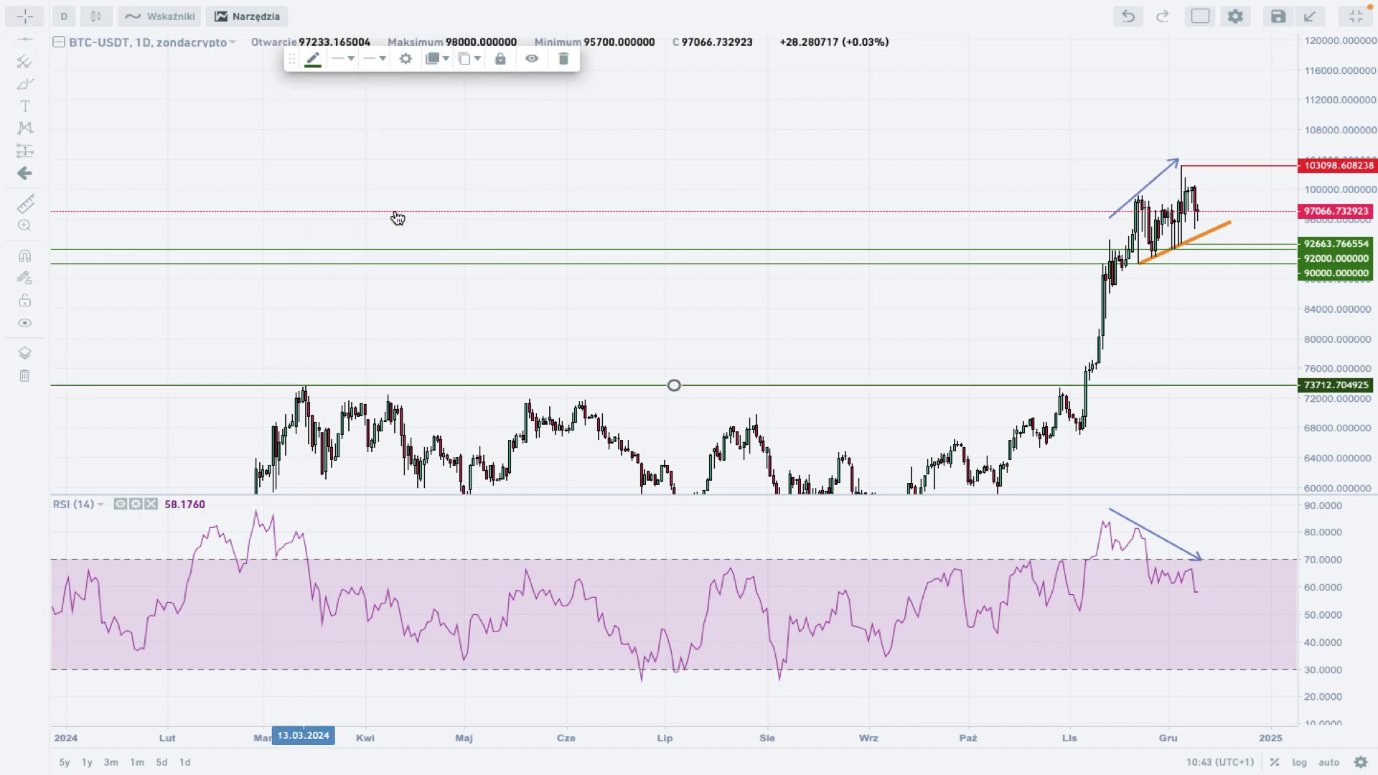
left_click(355, 60)
left_click(435, 85)
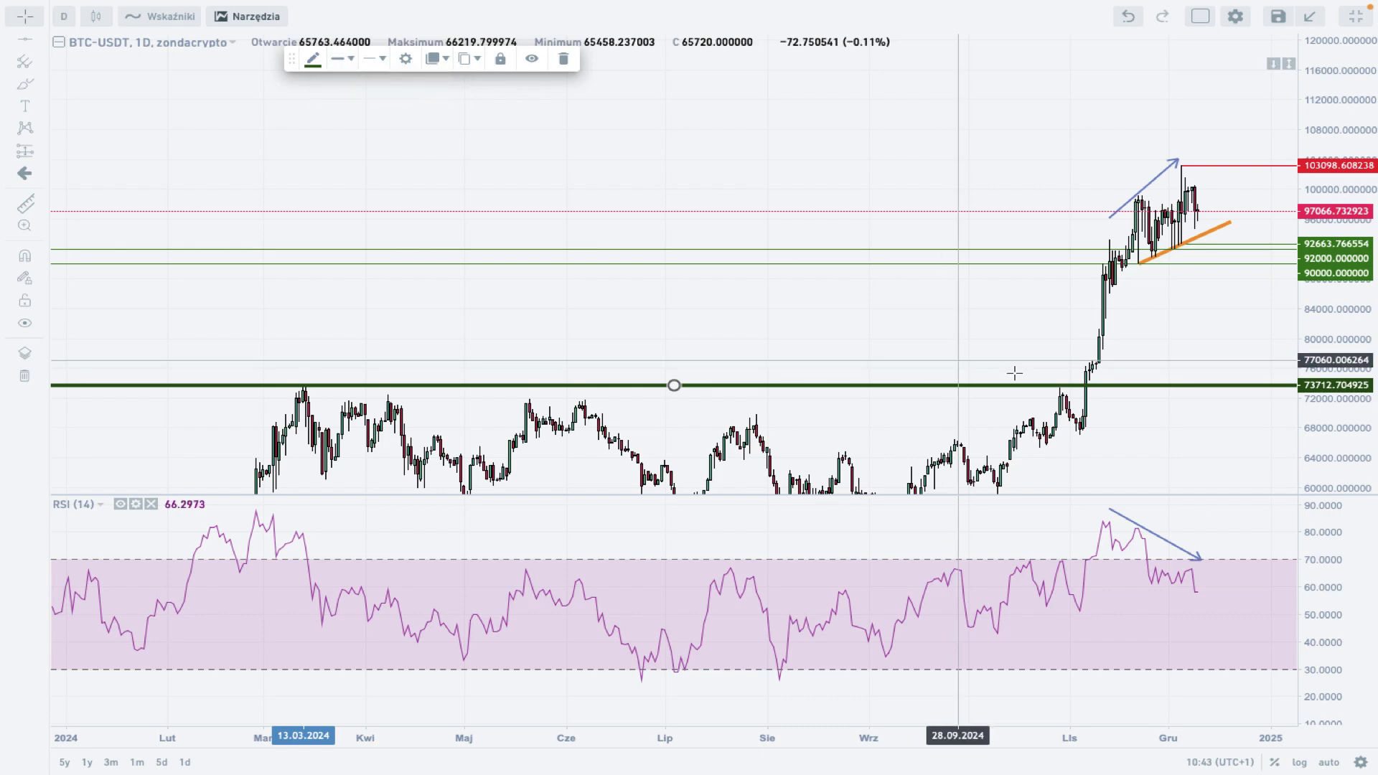
left_click(1240, 407)
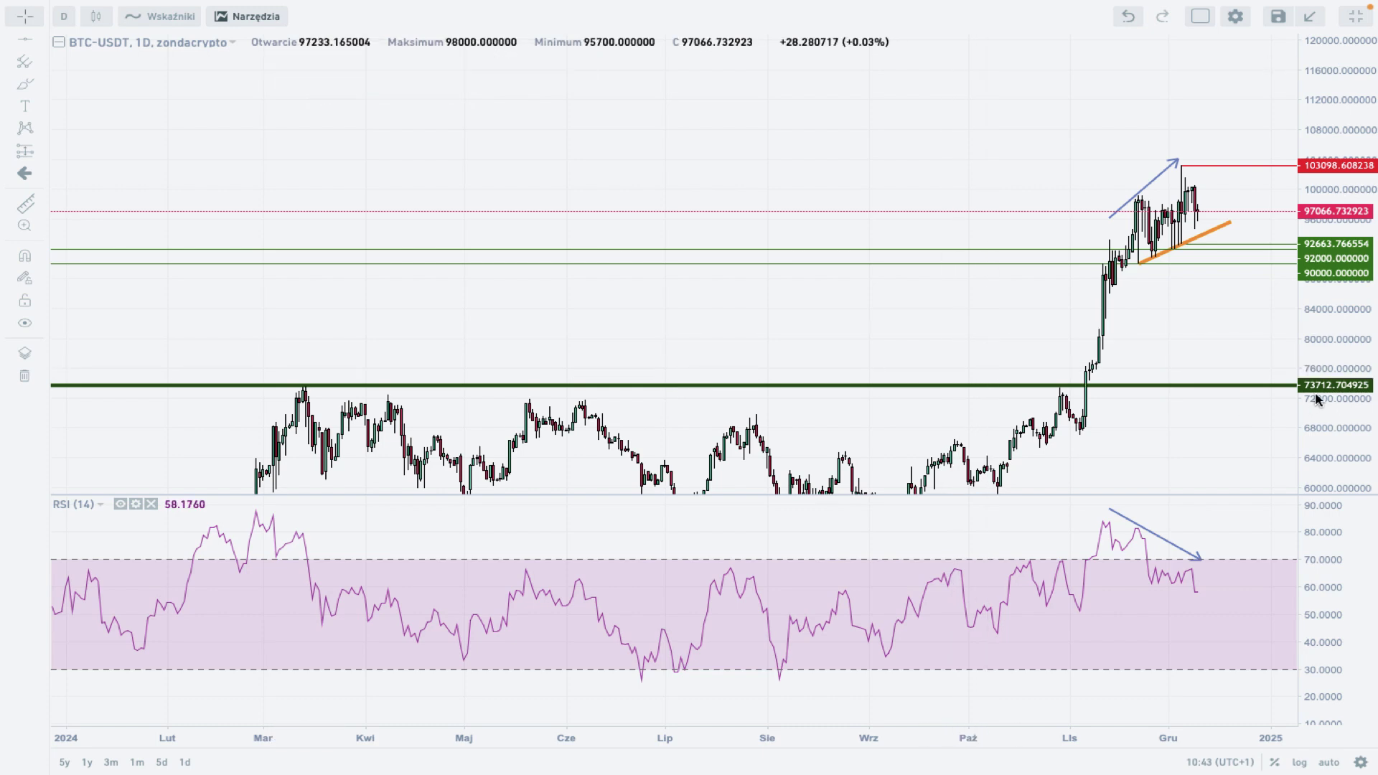
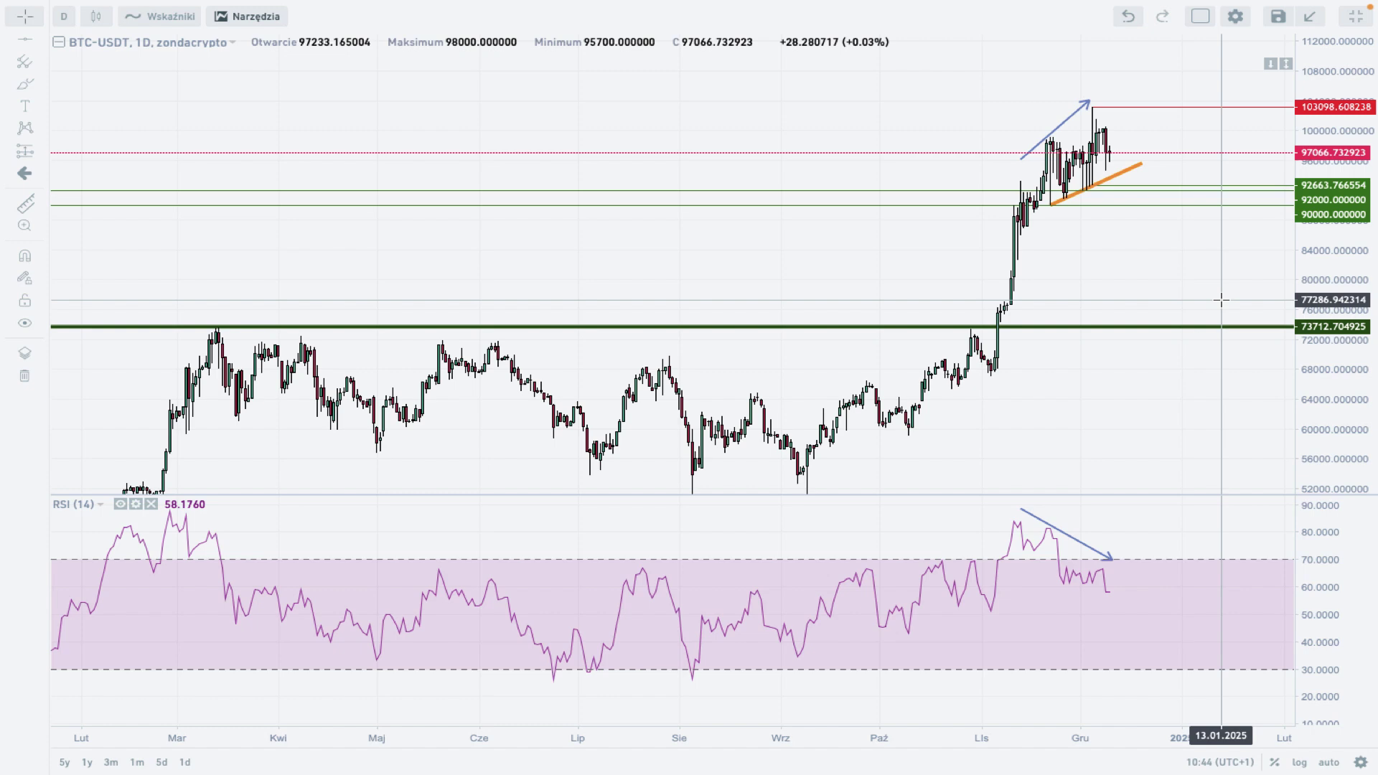
left_click_drag(1214, 295, 1175, 240)
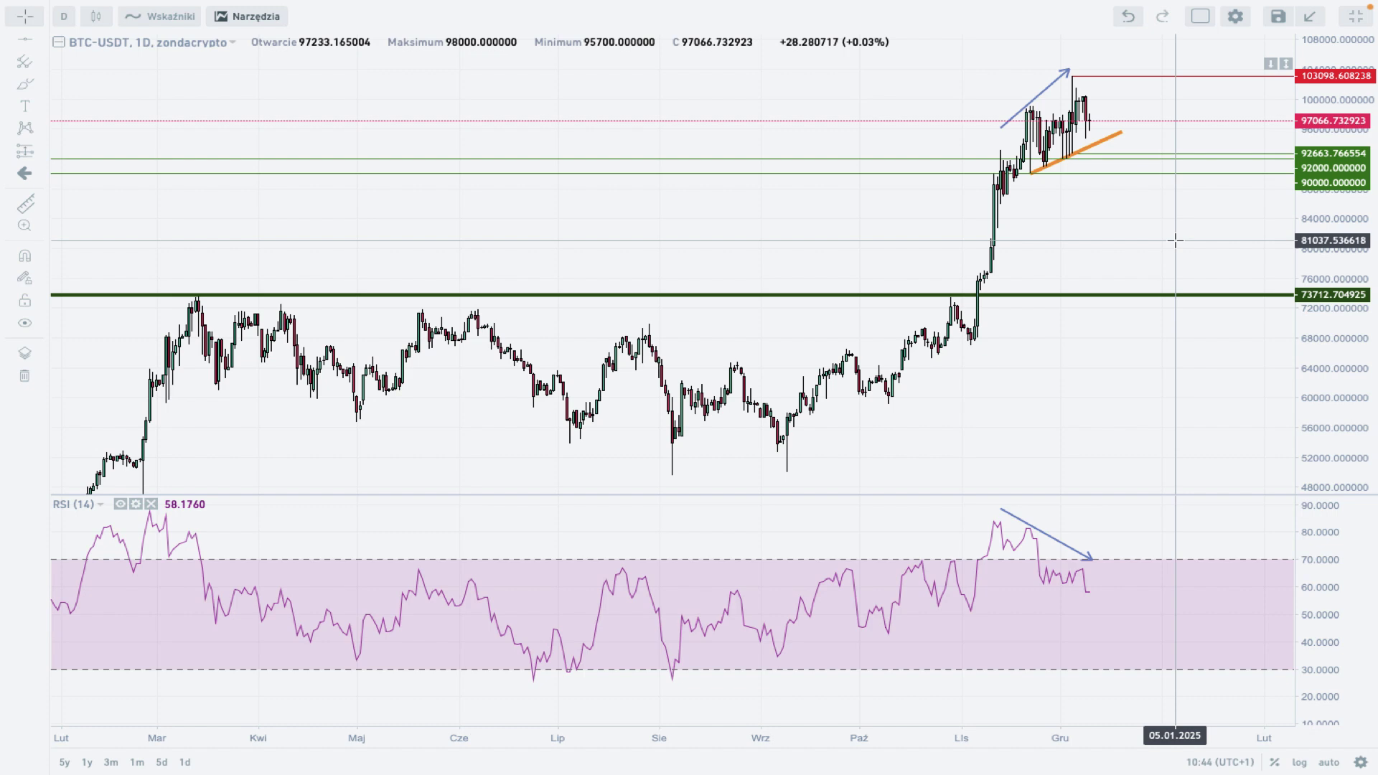